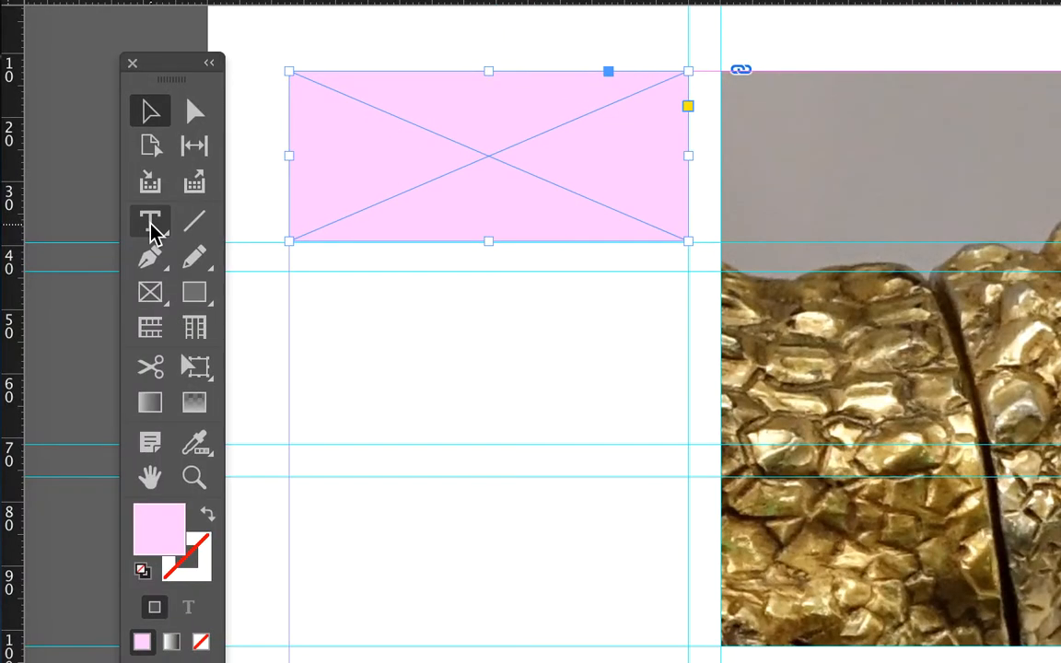
Step: Convert the empty pink frame beside the photo into a text frame and select it as an object
{"action": "left_click", "coordinate": [151, 224]}
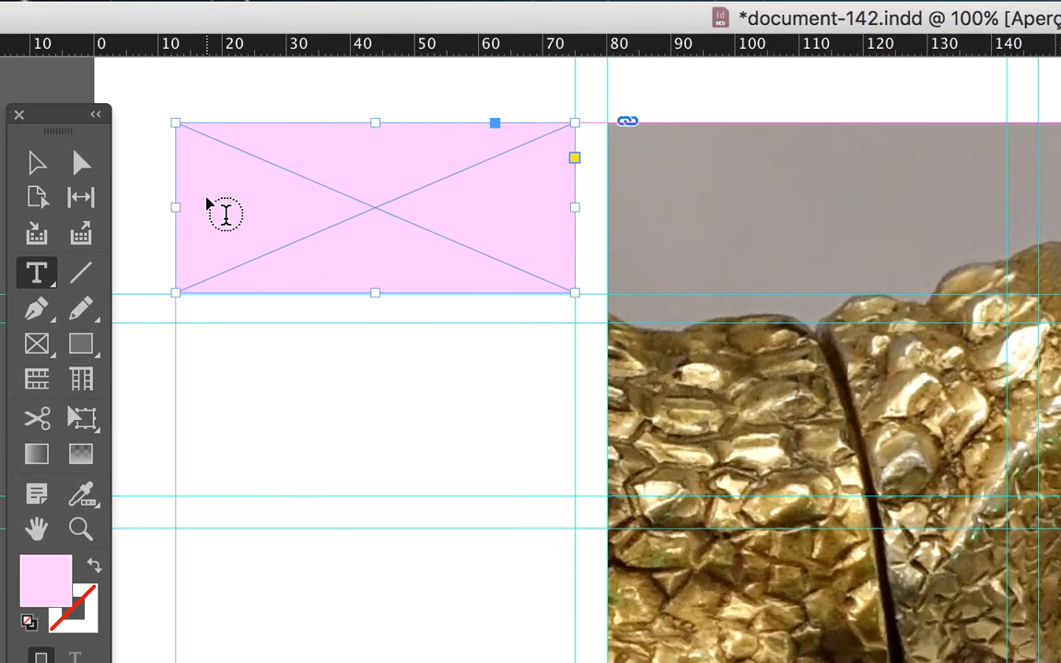
{"action": "left_click", "coordinate": [207, 196]}
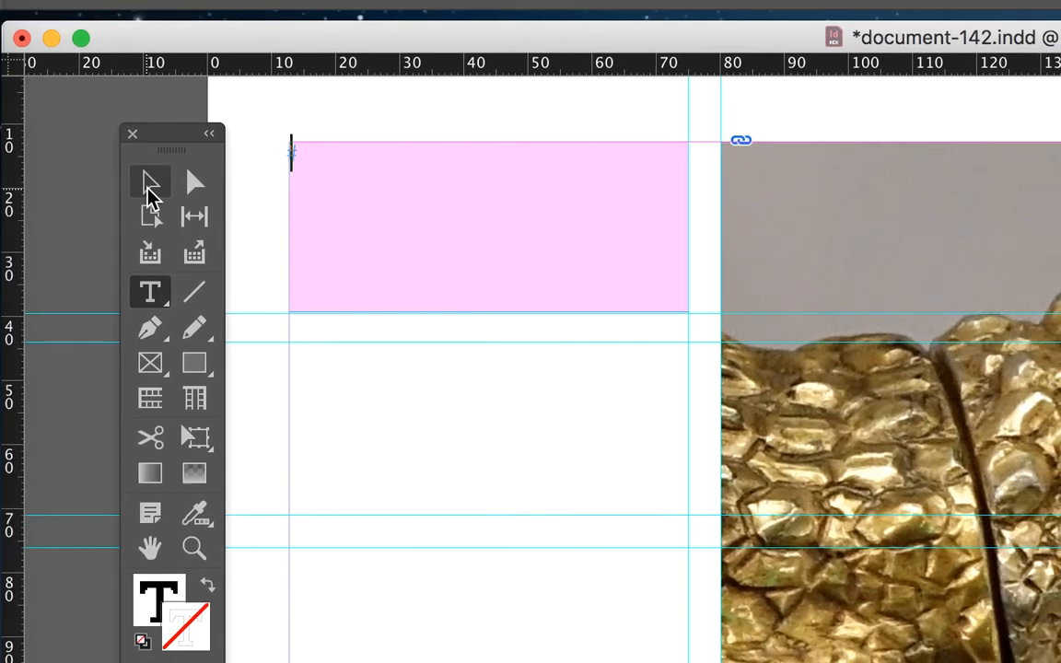
{"action": "left_click", "coordinate": [150, 184]}
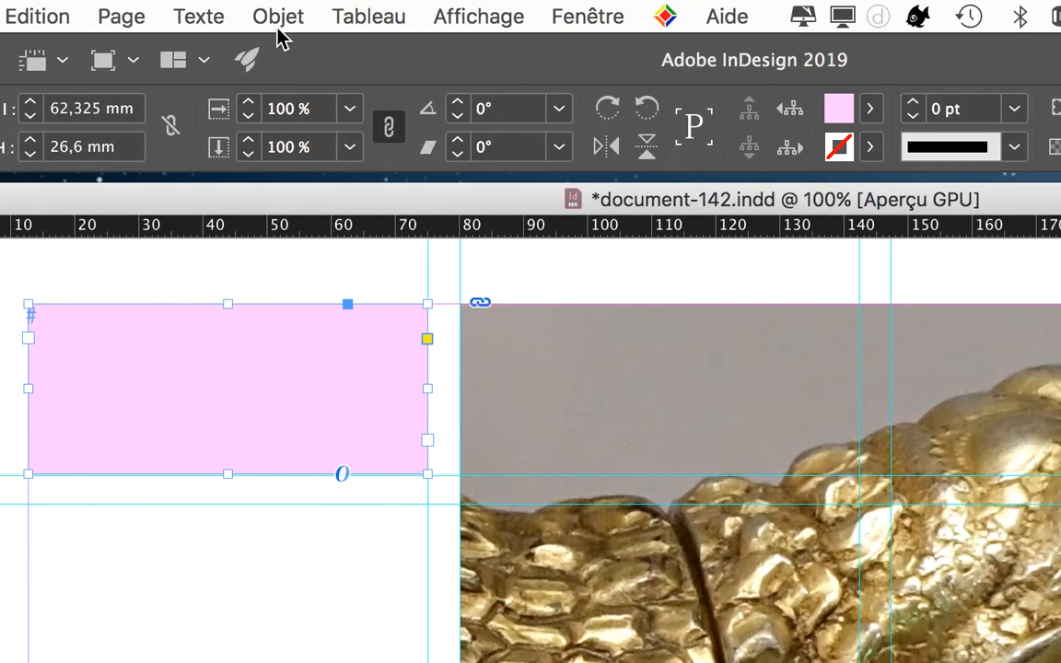
{"action": "left_click", "coordinate": [278, 17]}
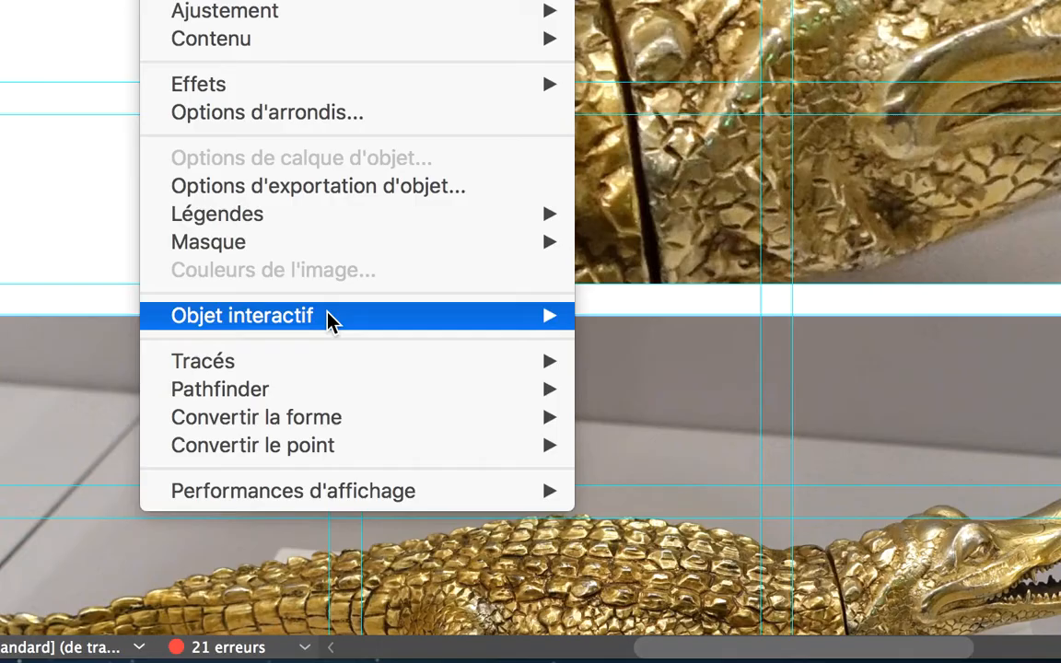
{"action": "mouse_move", "coordinate": [301, 43]}
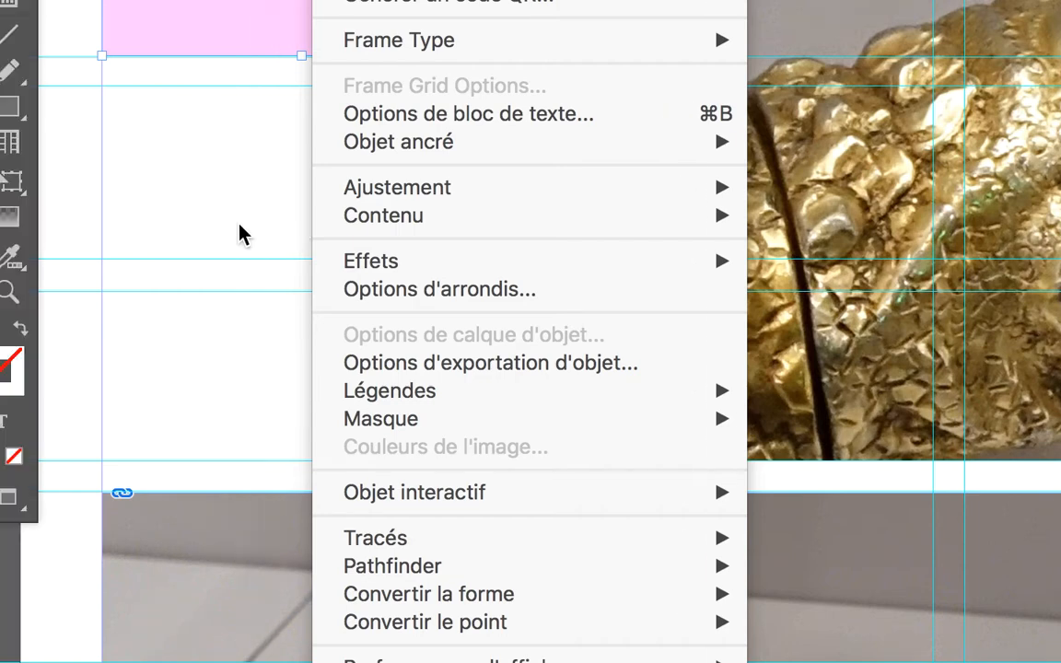
{"action": "left_click", "coordinate": [240, 234]}
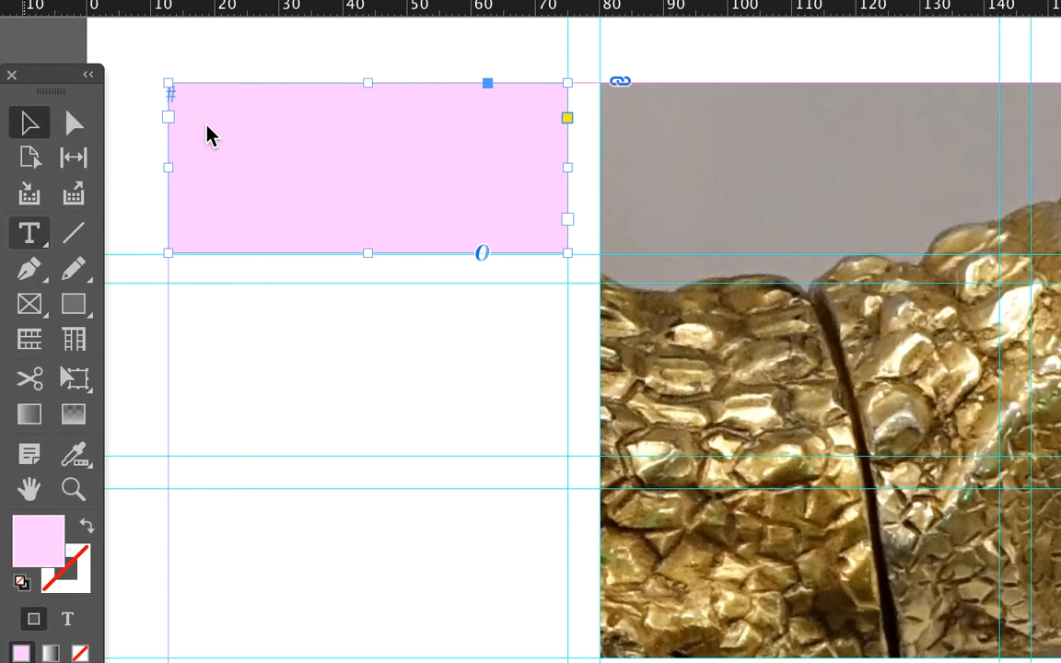
Step: Enter the caption text "crcodile doré d’Égypte" in the pink text frame
{"action": "double_click", "coordinate": [206, 135]}
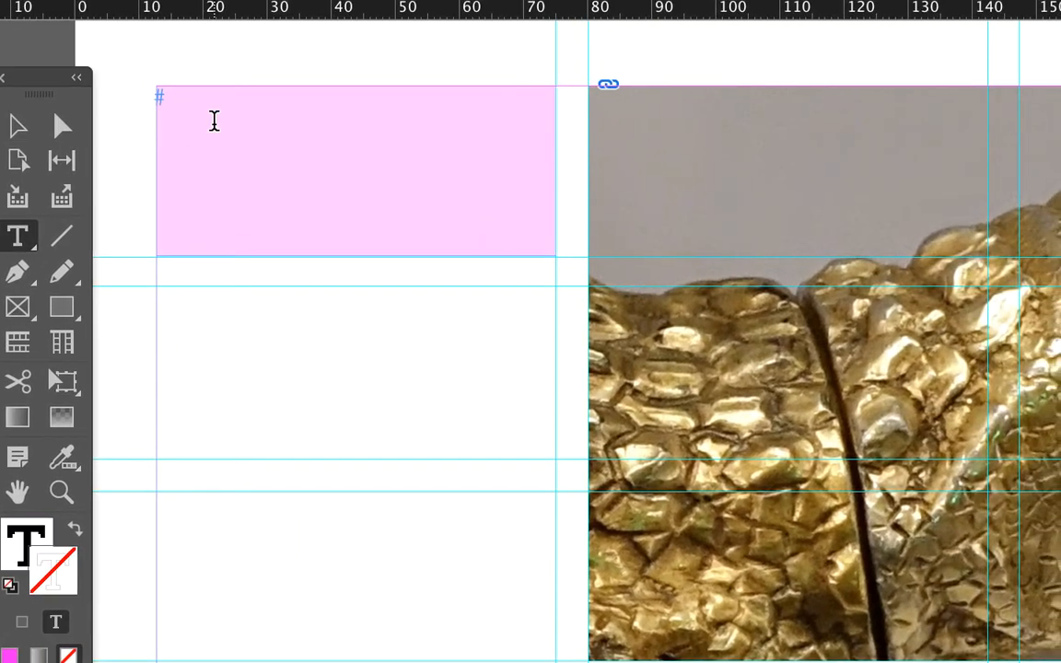
{"action": "type", "text": "crcodile"}
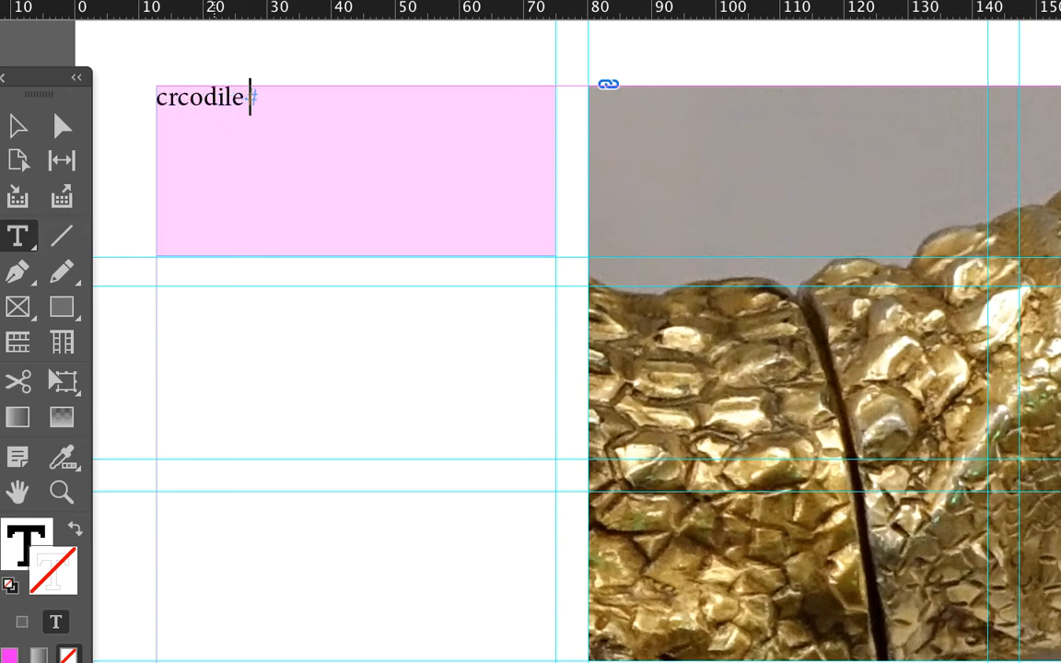
{"action": "type", "text": " doré d'"}
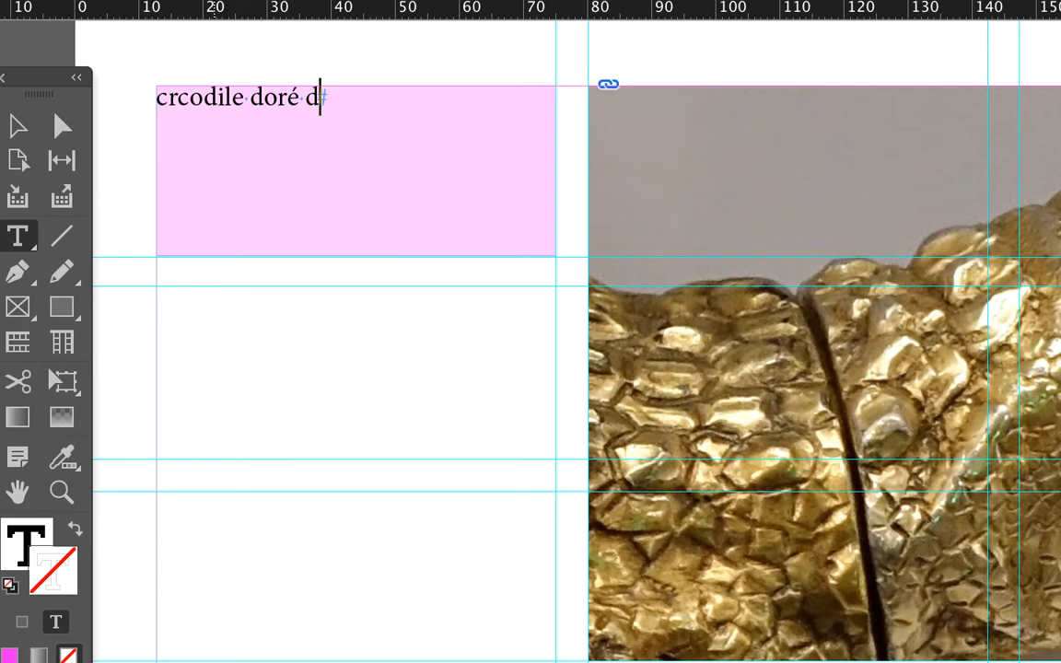
{"action": "type", "text": "Égypte"}
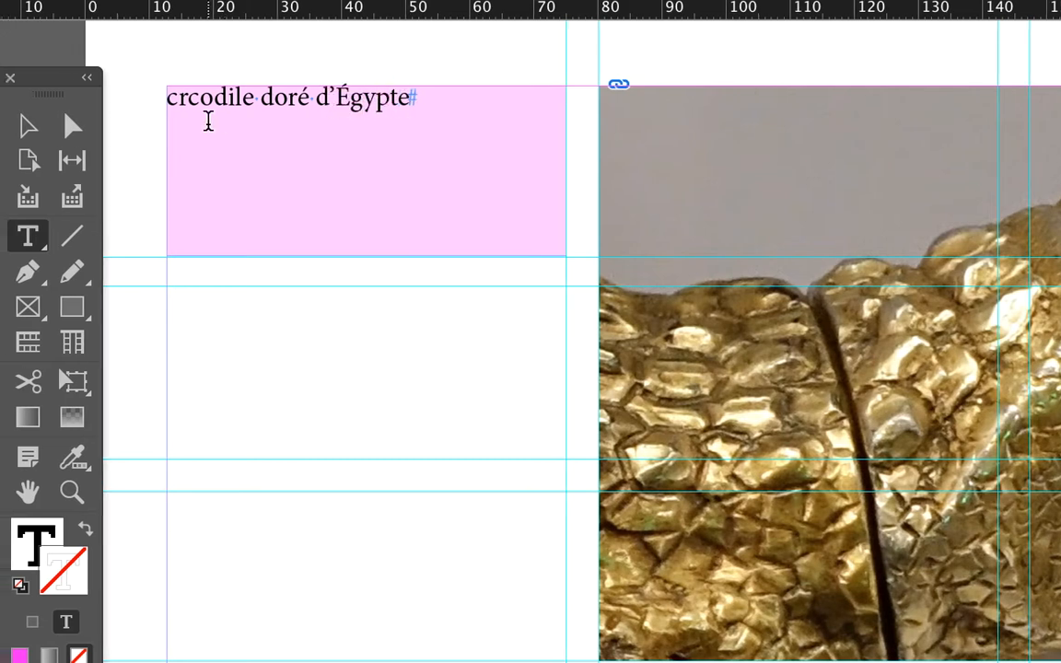
Step: Examine the accented capital É in "Égypte" up close in the caption
{"action": "scroll", "coordinate": [247, 110], "scroll_direction": "up", "scroll_amount": 4}
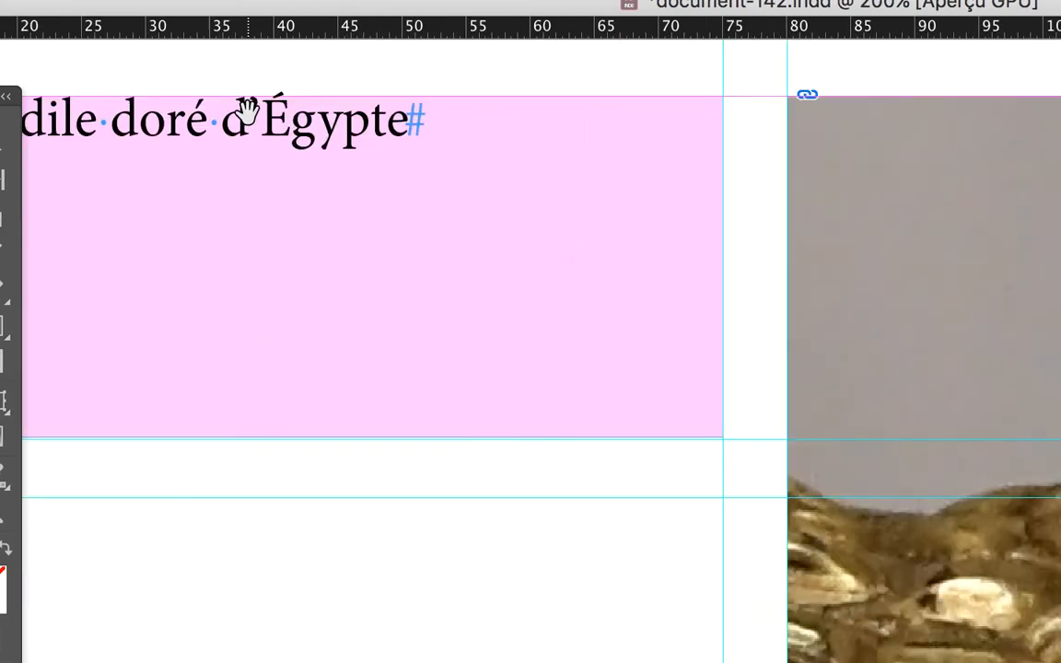
{"action": "left_click_drag", "start_coordinate": [274, 119], "coordinate": [241, 119]}
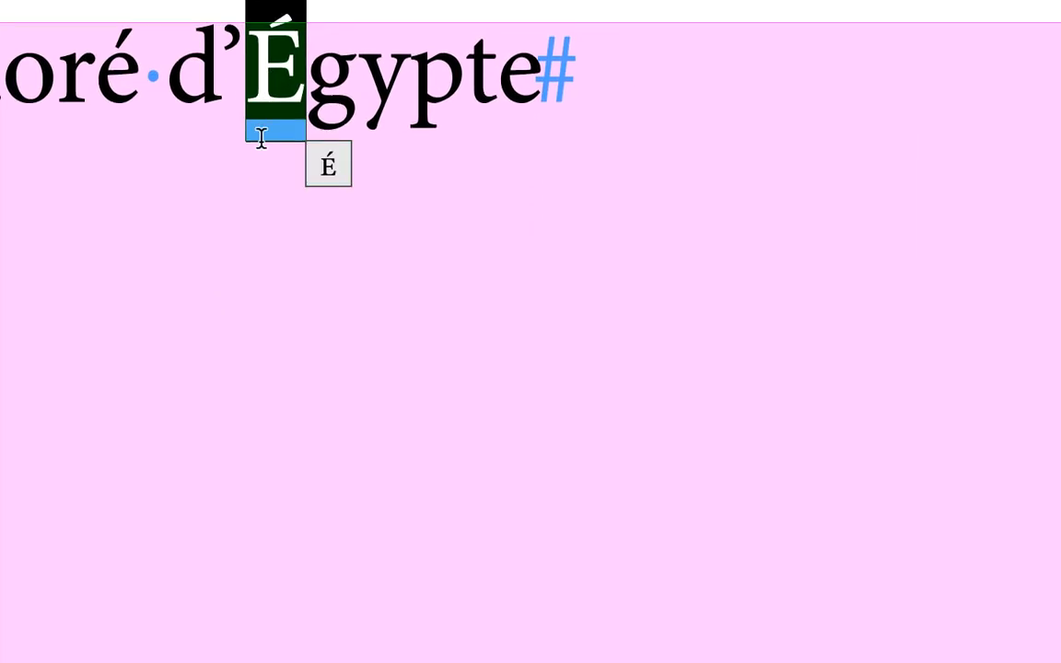
{"action": "scroll", "coordinate": [262, 137], "scroll_direction": "down", "scroll_amount": 2}
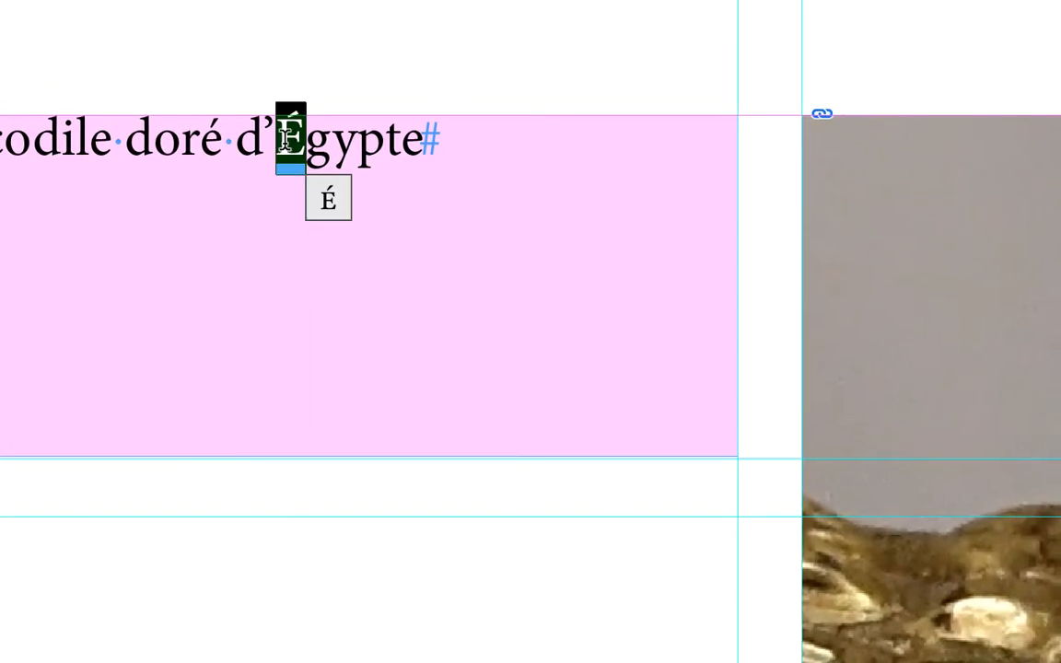
{"action": "left_click", "coordinate": [287, 140]}
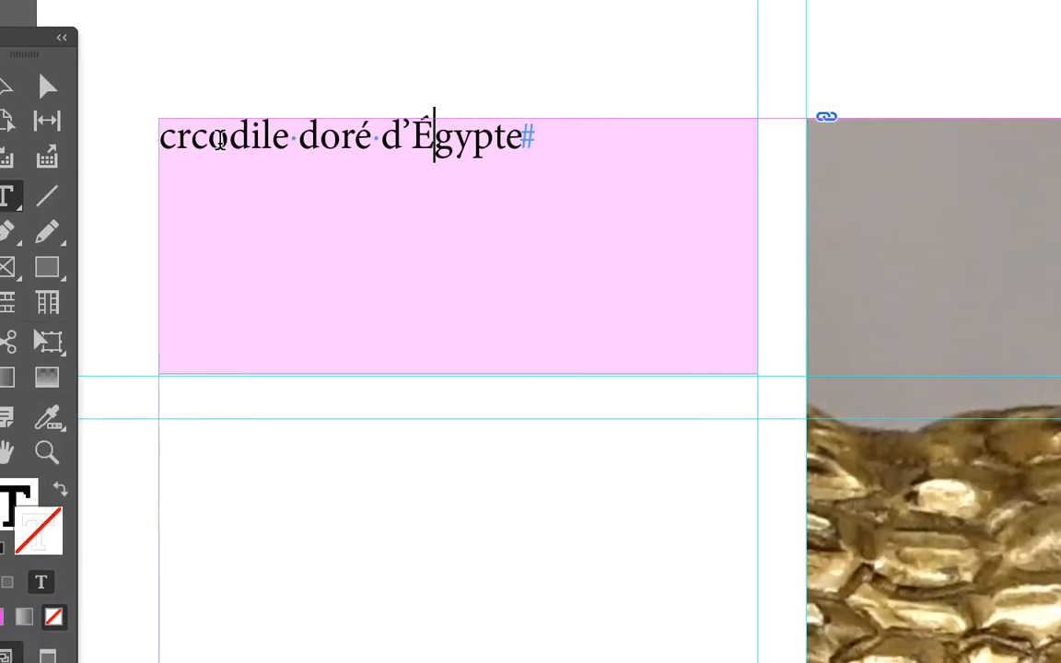
Step: Correct the caption's first word to "crocodile" and append ", détail." after "Égypte"
{"action": "left_click", "coordinate": [190, 137]}
{"action": "type", "text": "o"}
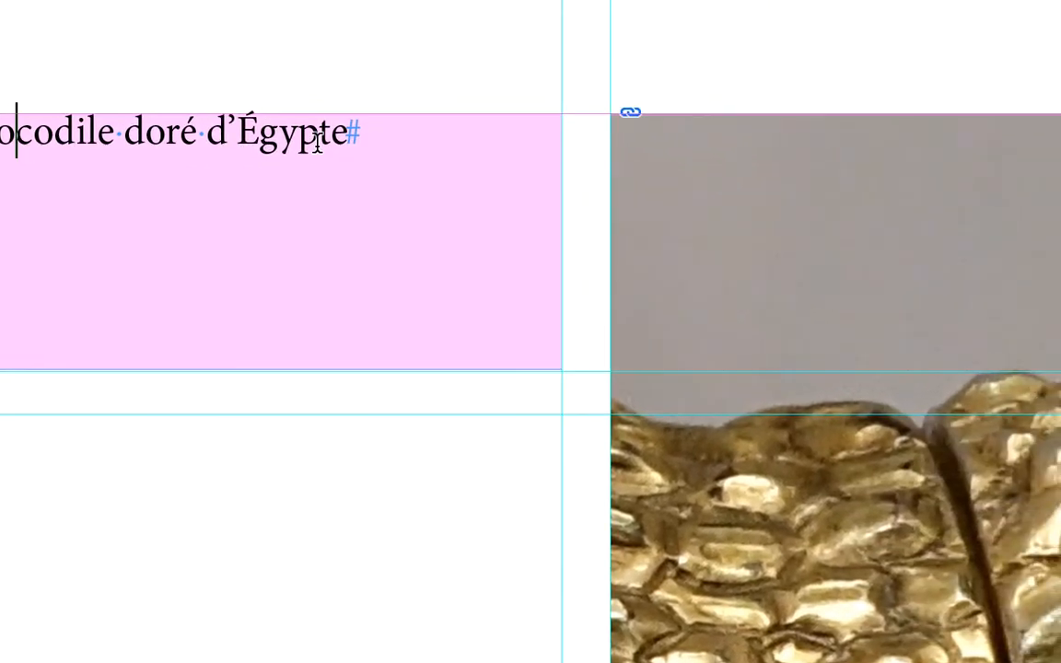
{"action": "left_click", "coordinate": [354, 139]}
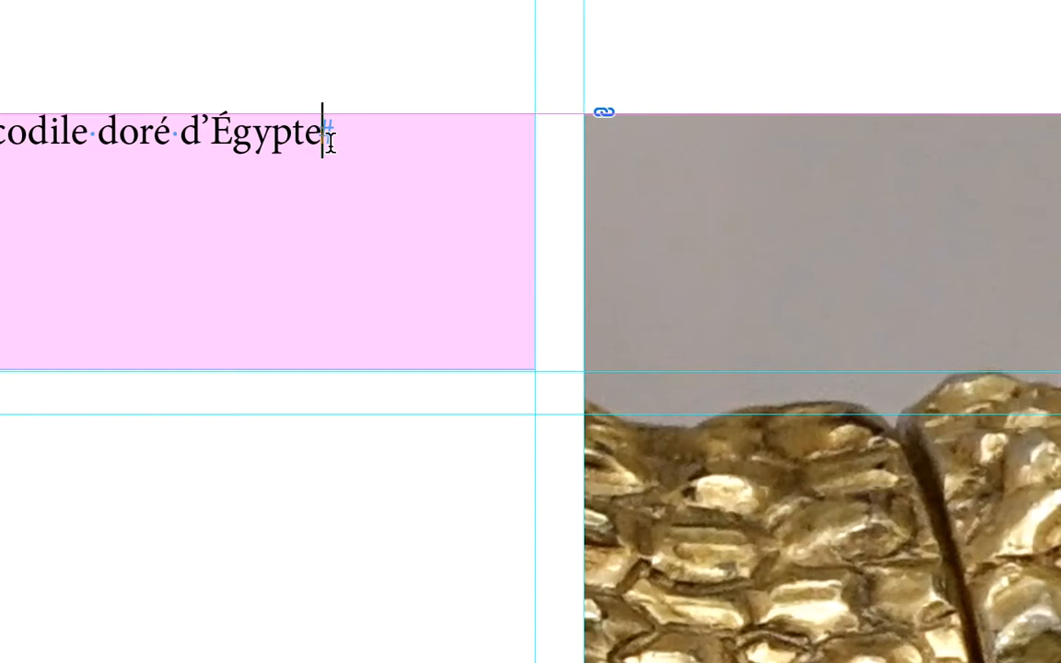
{"action": "type", "text": ", détail."}
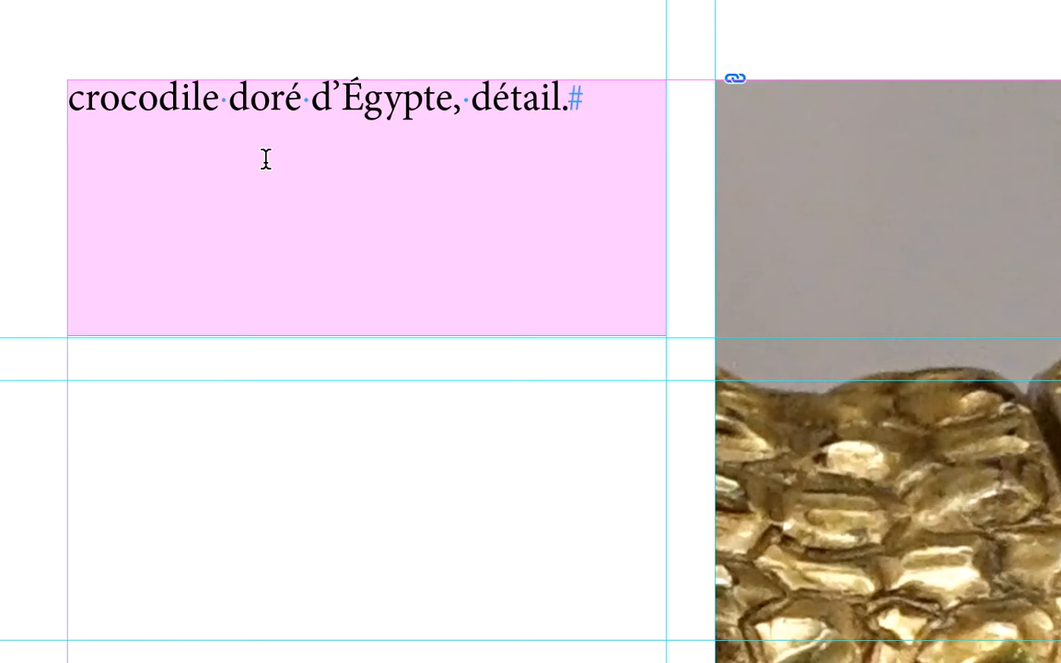
Step: Add a forced line break after "détail." to start a second line within the same paragraph
{"action": "key", "text": "Return"}
{"action": "key", "text": "BackSpace"}
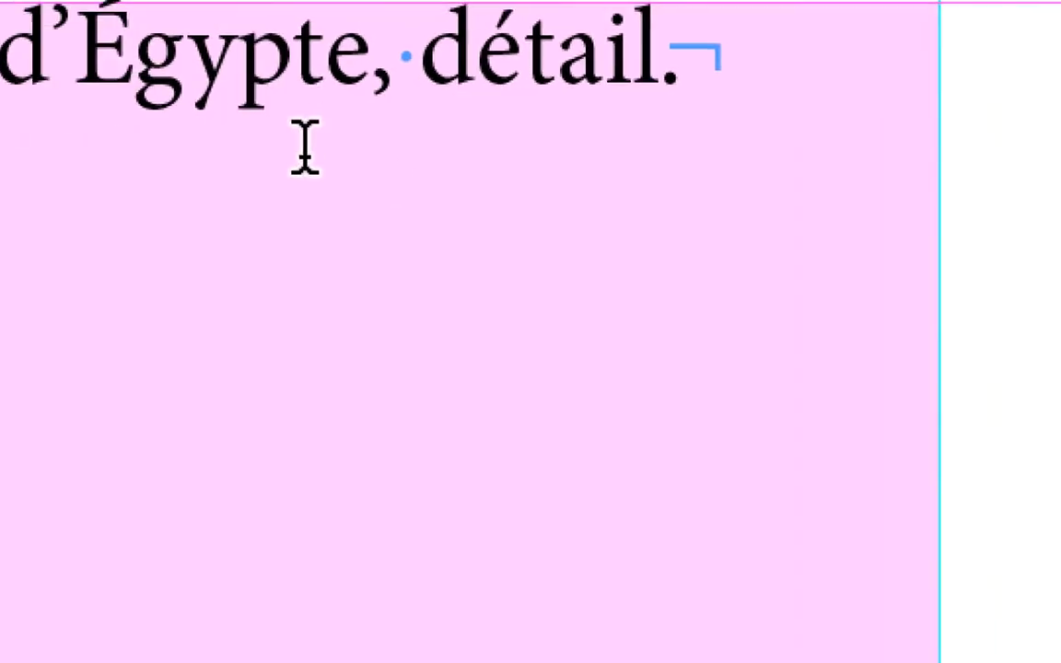
{"action": "key", "text": "Return"}
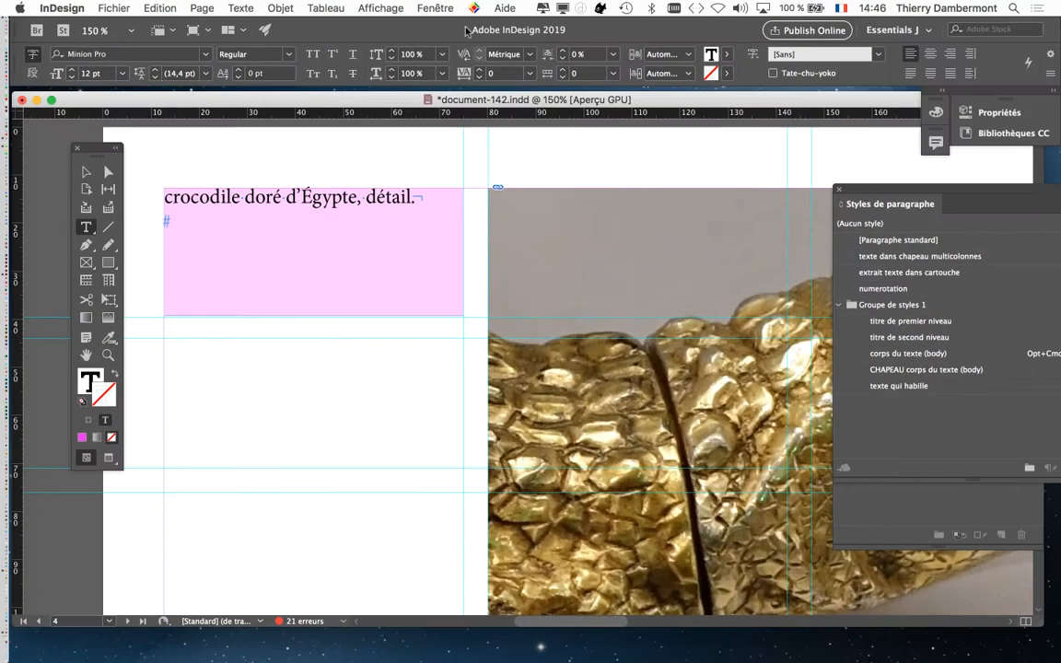
{"action": "left_click", "coordinate": [841, 8]}
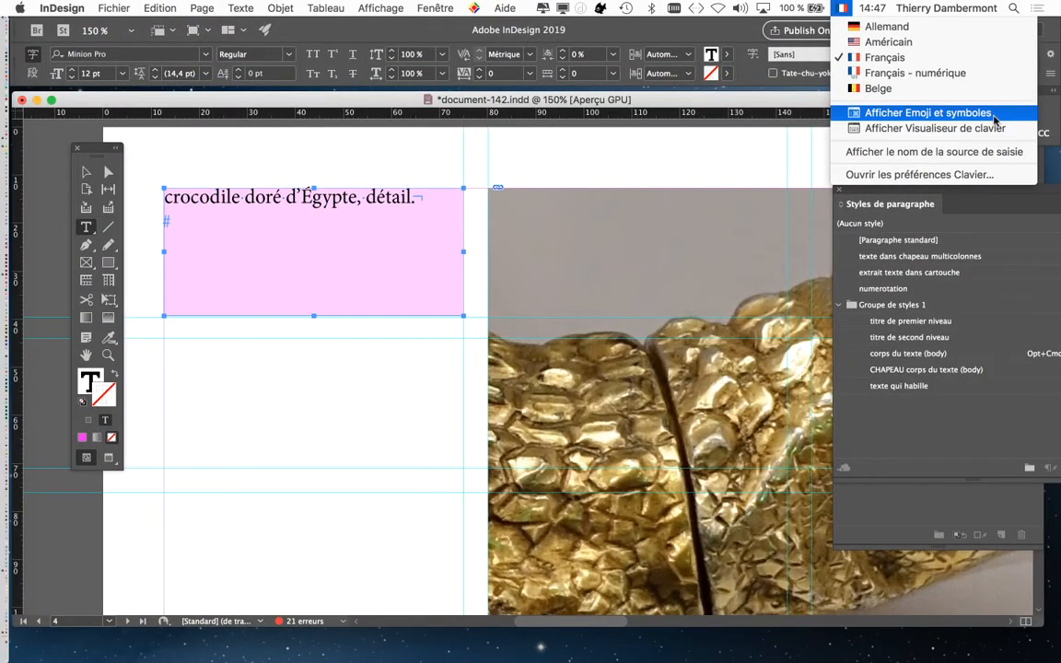
{"action": "left_click", "coordinate": [994, 117]}
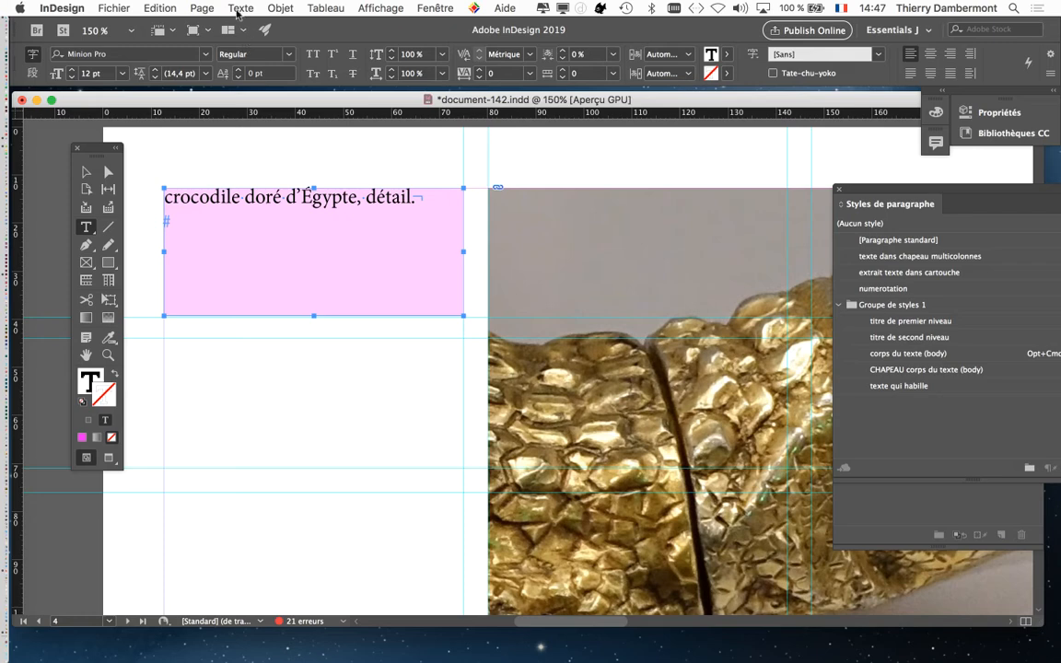
Step: Open the Glyphs panel, move it beside the text frame and enlarge it to show many more characters
{"action": "left_click", "coordinate": [241, 9]}
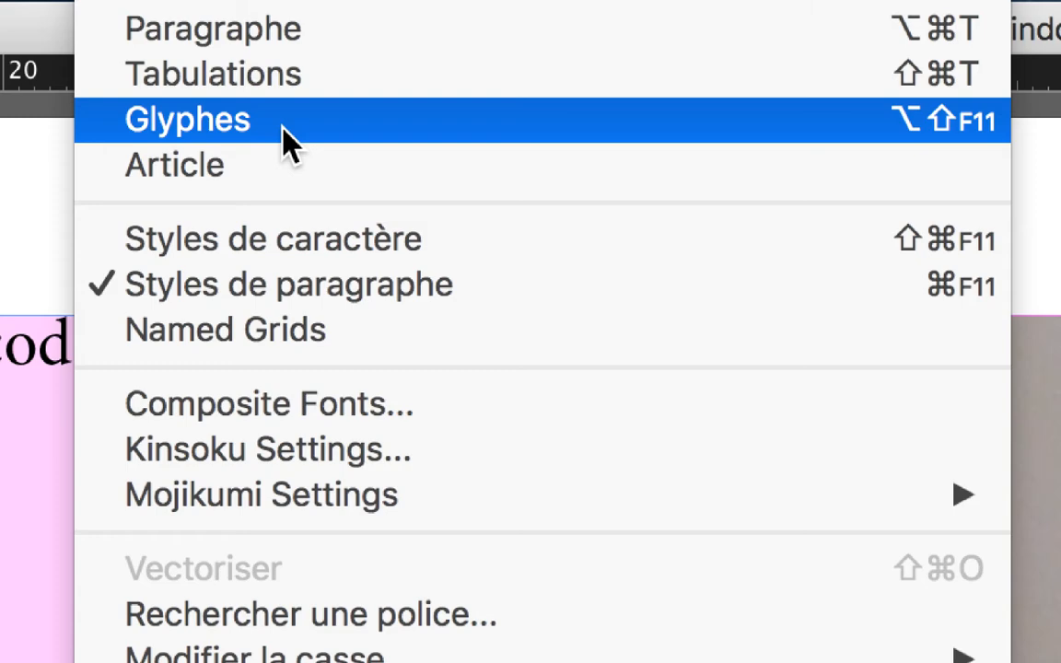
{"action": "left_click", "coordinate": [284, 129]}
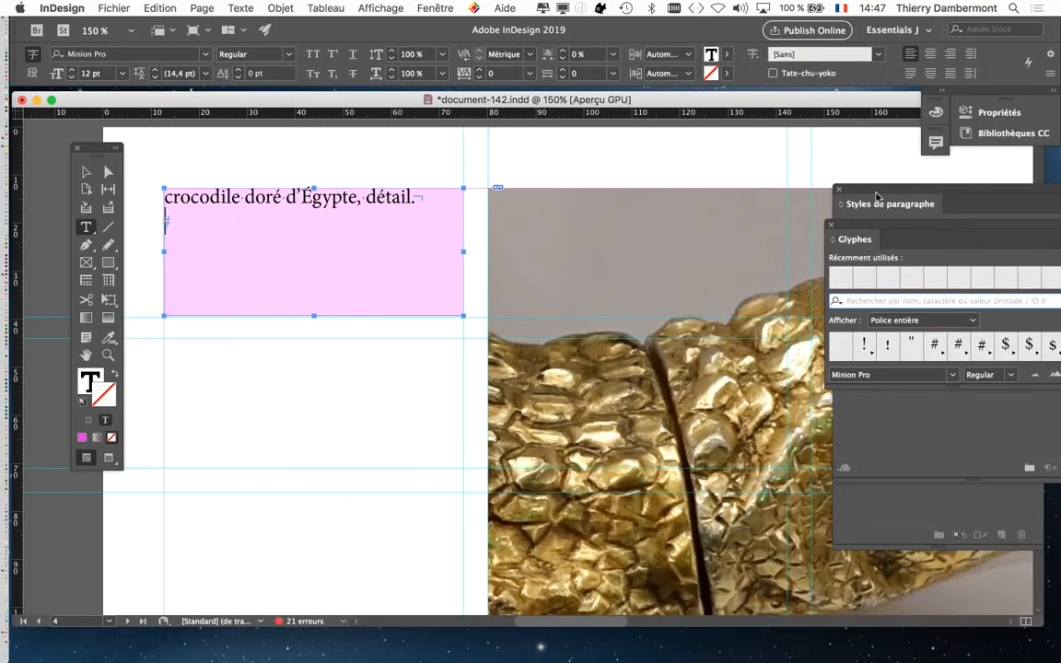
{"action": "left_click_drag", "start_coordinate": [870, 230], "coordinate": [535, 98]}
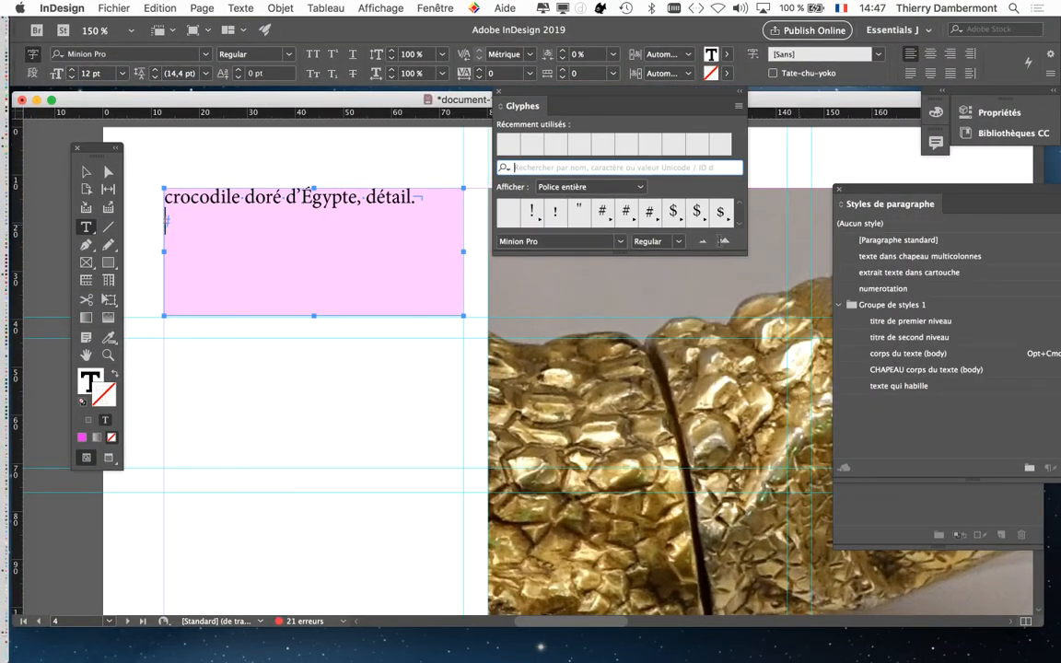
{"action": "left_click_drag", "start_coordinate": [743, 256], "coordinate": [787, 371]}
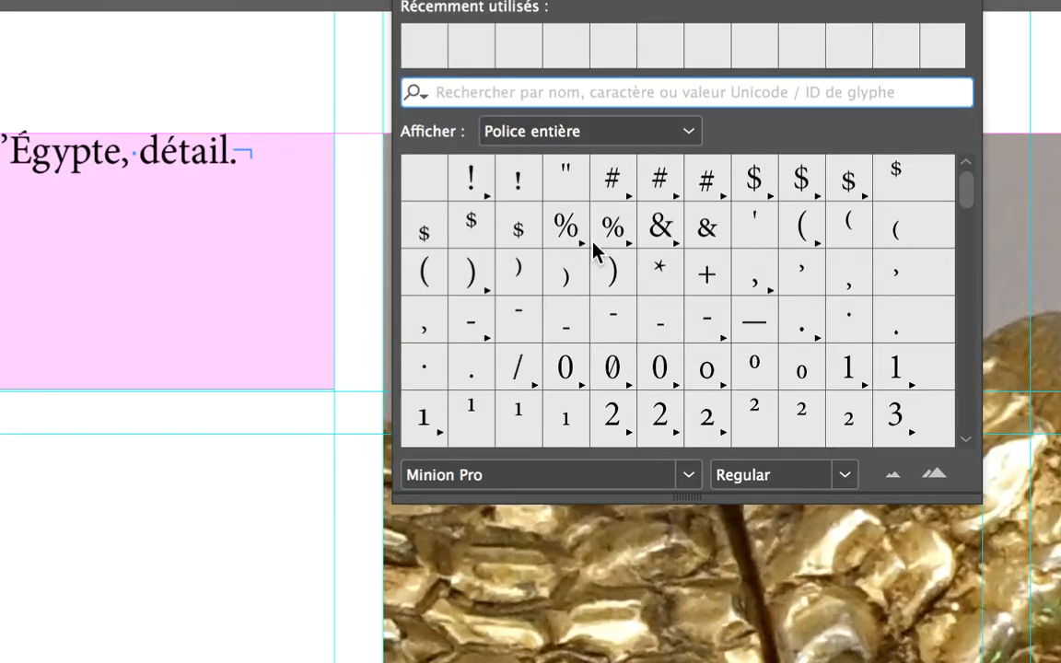
{"action": "left_click_drag", "start_coordinate": [966, 189], "coordinate": [966, 231]}
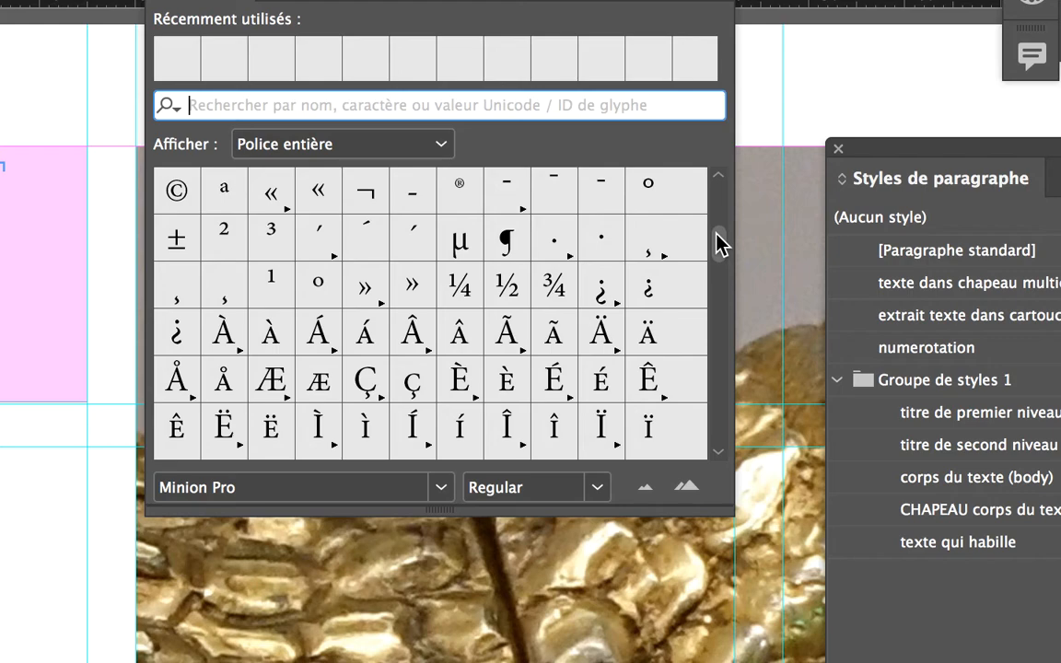
{"action": "mouse_move", "coordinate": [721, 244]}
{"action": "left_mouse_down"}
{"action": "mouse_move", "coordinate": [730, 216]}
{"action": "mouse_move", "coordinate": [719, 228]}
{"action": "left_mouse_up"}
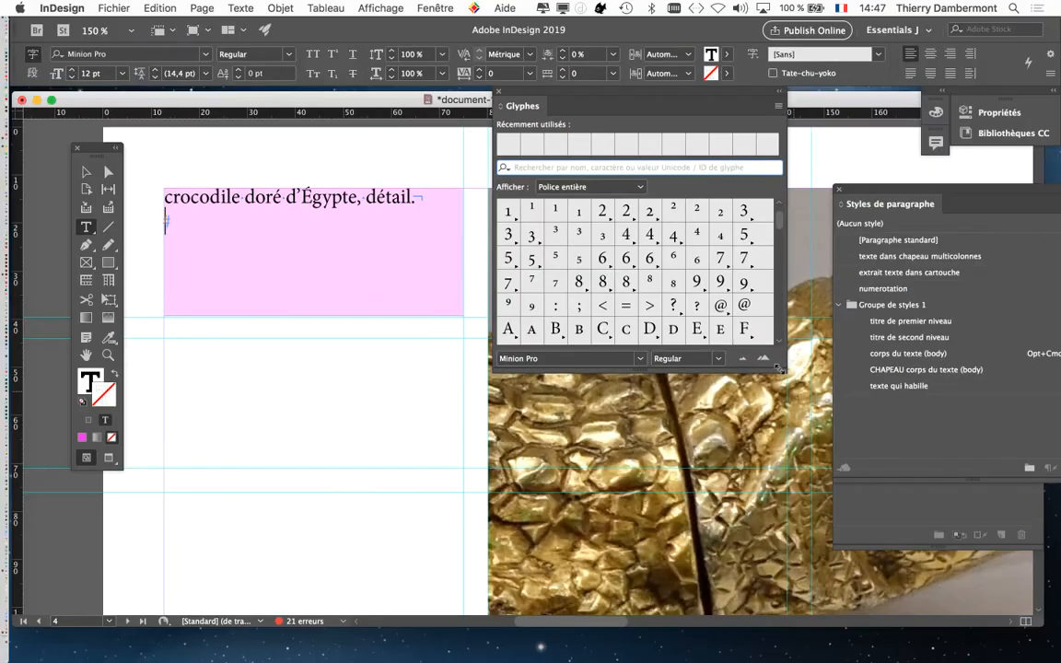
{"action": "left_click_drag", "start_coordinate": [776, 368], "coordinate": [809, 532]}
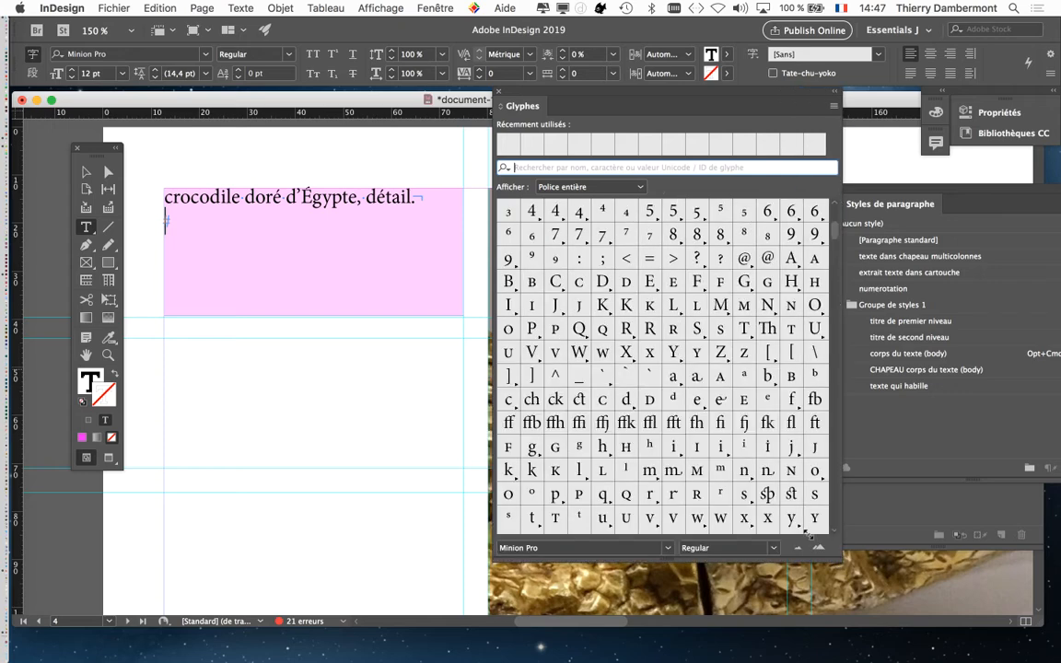
Step: Browse the full Minion Pro Regular glyph set and search it for "copy"
{"action": "scroll", "coordinate": [734, 458], "scroll_direction": "down", "scroll_amount": 2}
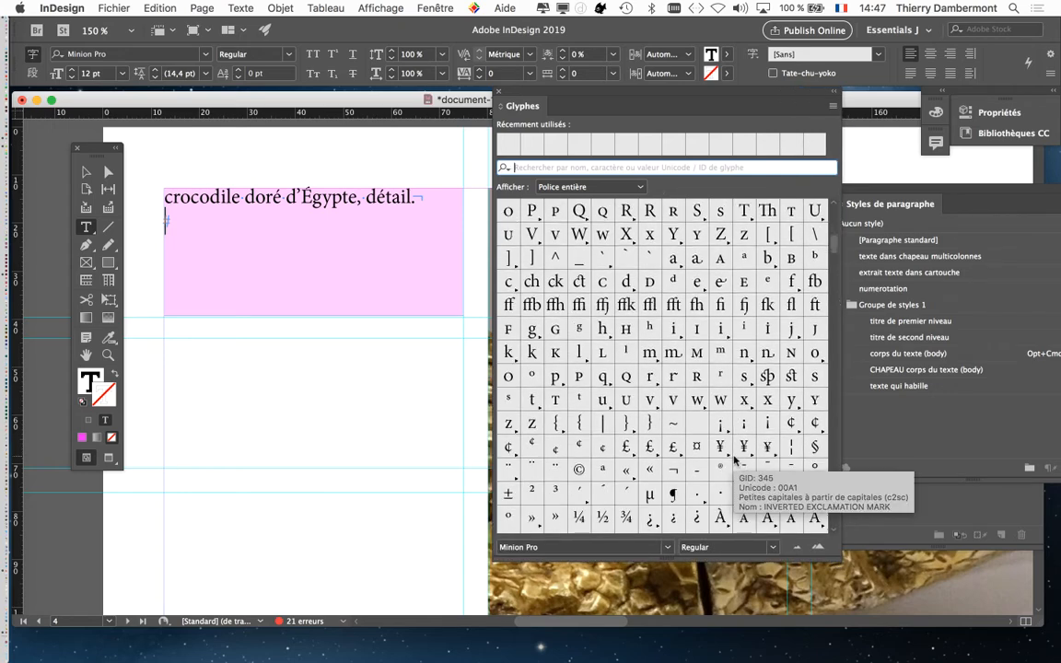
{"action": "scroll", "coordinate": [734, 458], "scroll_direction": "down", "scroll_amount": 5}
{"action": "scroll", "coordinate": [734, 458], "scroll_direction": "down", "scroll_amount": 13}
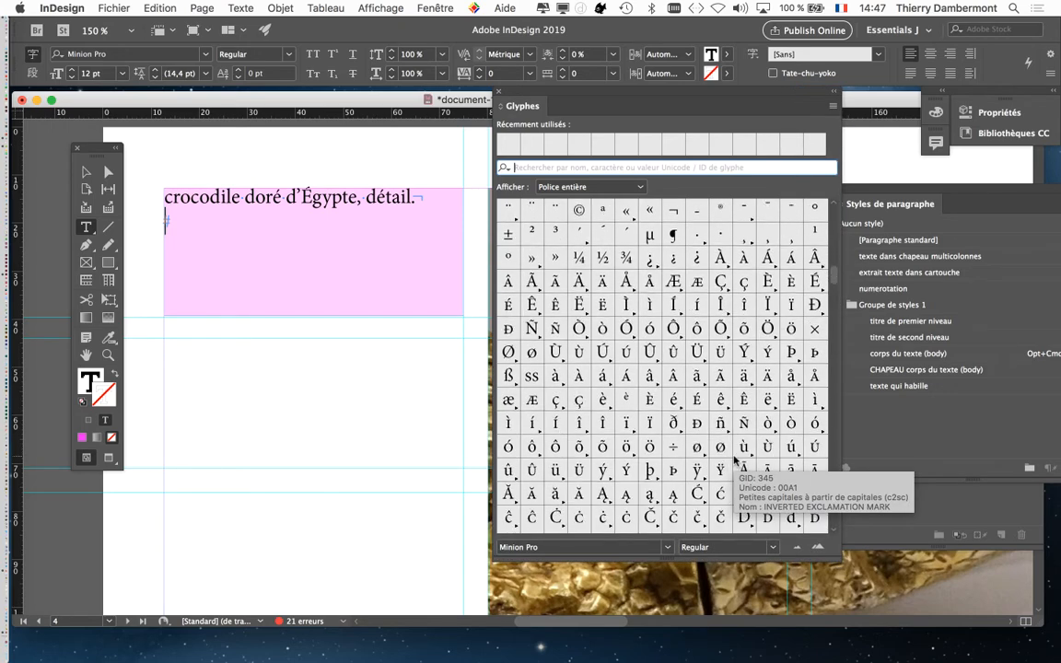
{"action": "scroll", "coordinate": [734, 457], "scroll_direction": "down", "scroll_amount": 11}
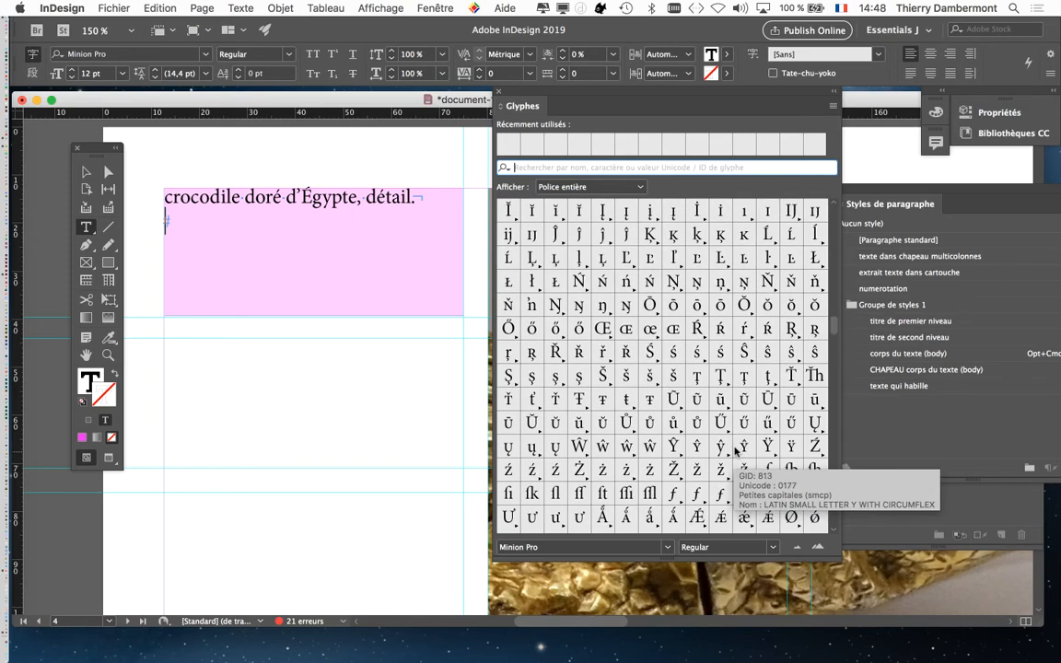
{"action": "scroll", "coordinate": [735, 449], "scroll_direction": "up", "scroll_amount": 13}
{"action": "scroll", "coordinate": [735, 449], "scroll_direction": "up", "scroll_amount": 6}
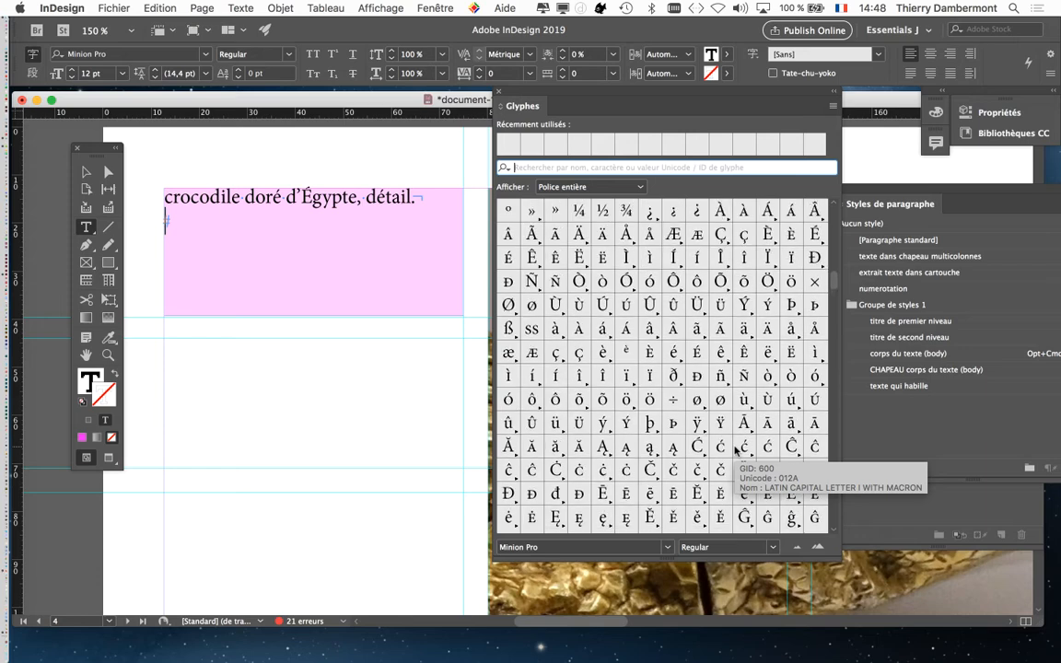
{"action": "left_click", "coordinate": [550, 166]}
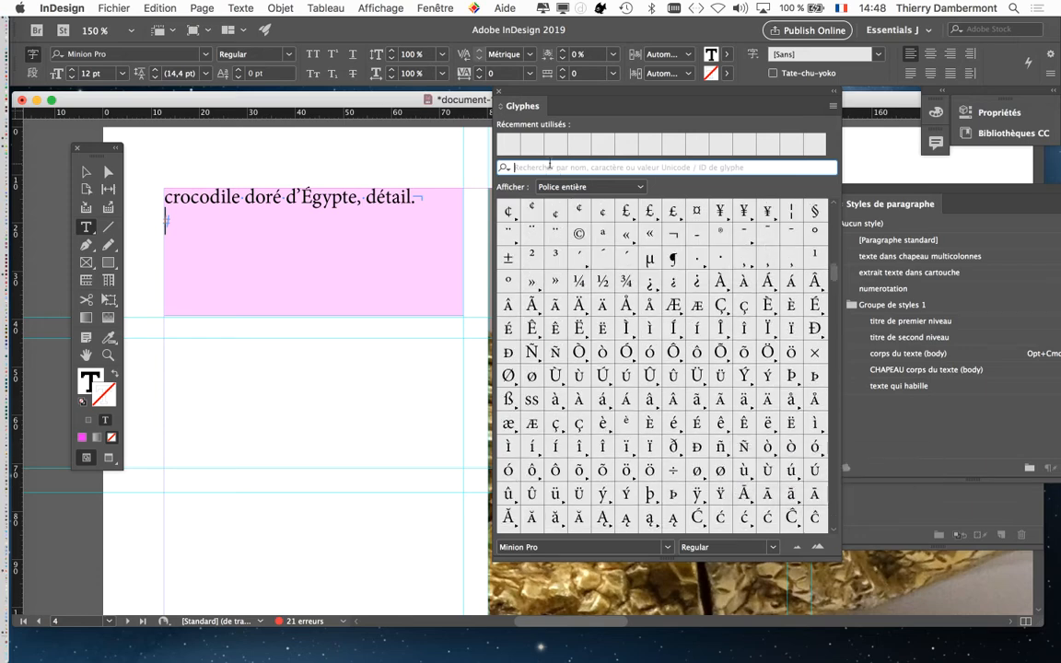
{"action": "type", "text": "co"}
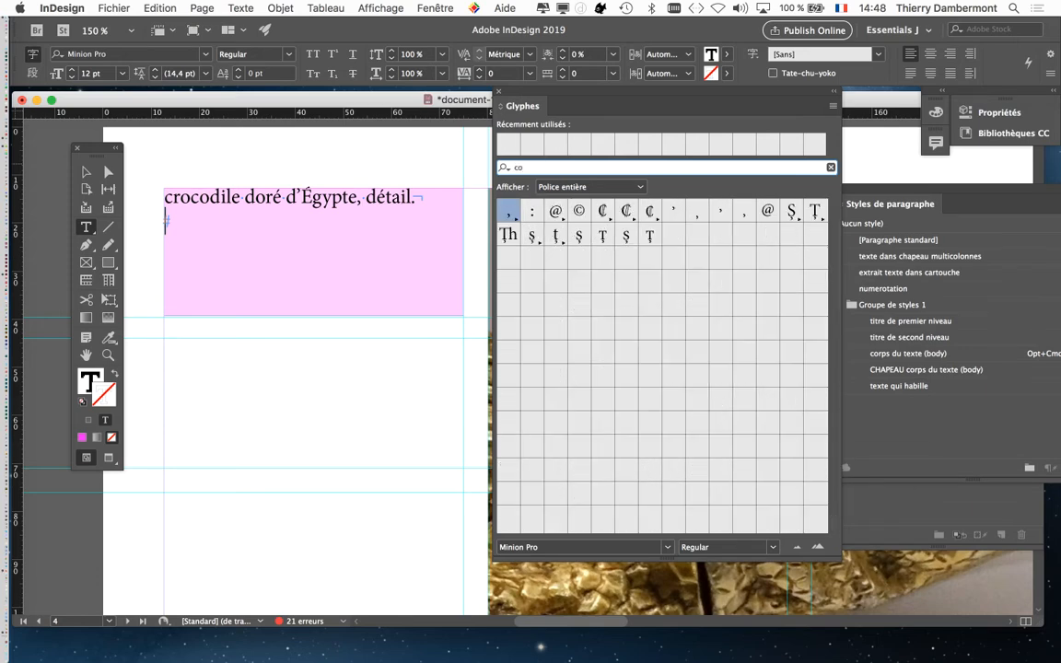
{"action": "type", "text": "py"}
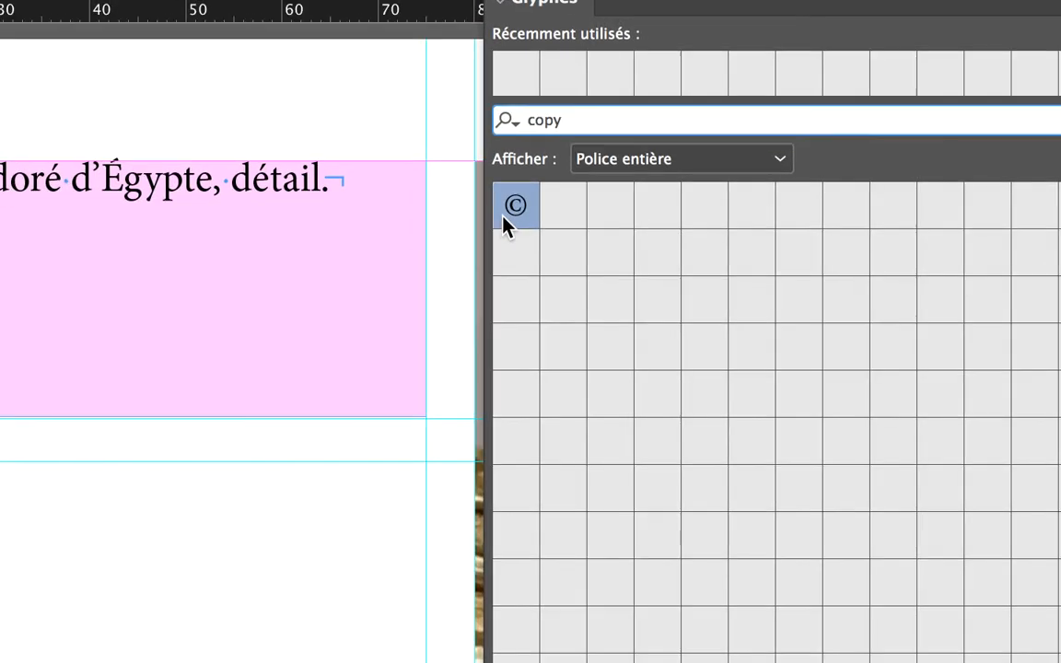
Step: Insert the copyright glyph on the caption's second line, close the Glyphs panel and complete the line as "©2020 Musée du Machin"
{"action": "double_click", "coordinate": [505, 216]}
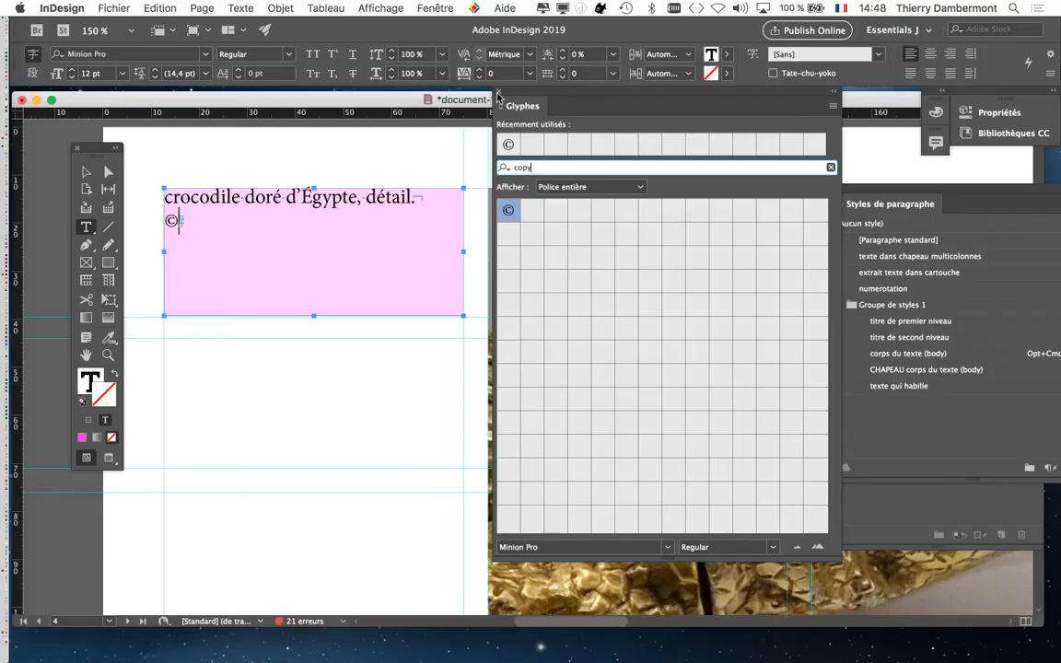
{"action": "left_click", "coordinate": [498, 93]}
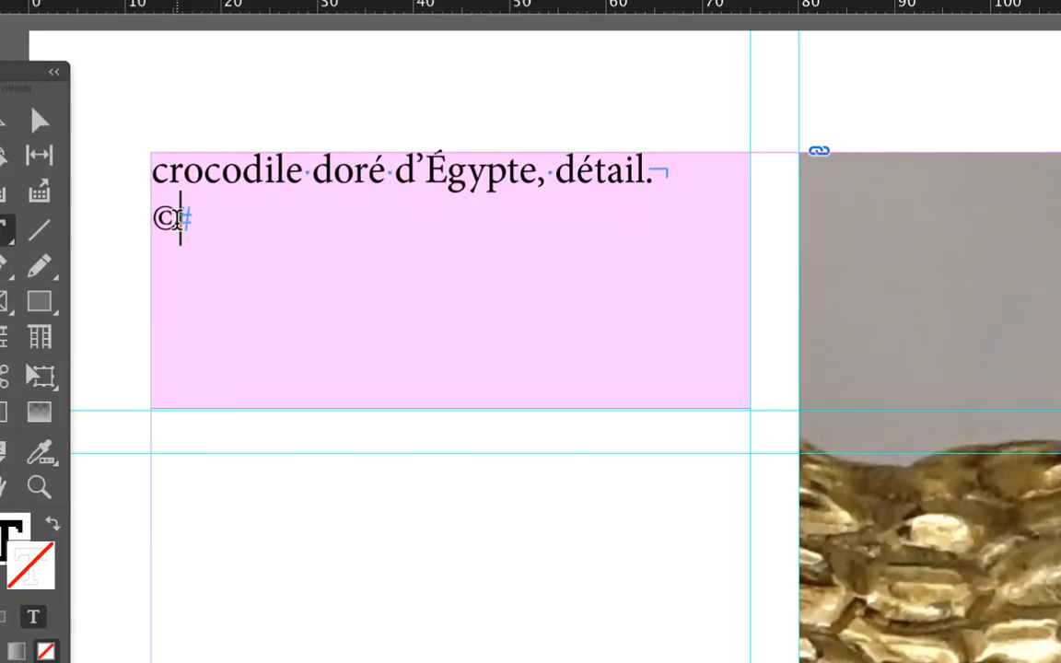
{"action": "type", "text": "2020"}
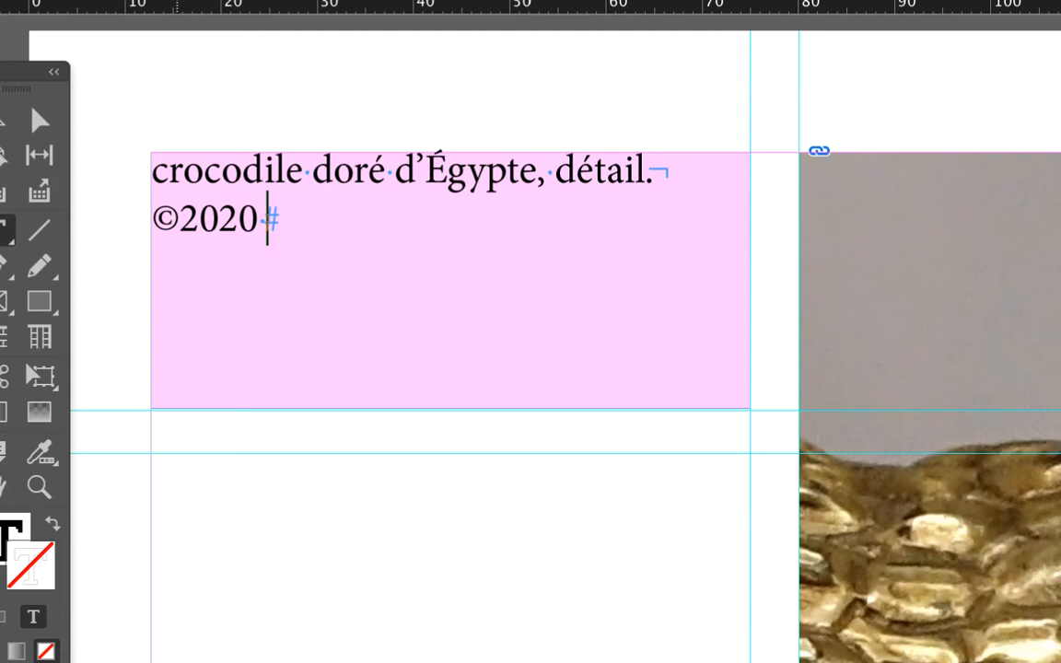
{"action": "type", "text": " Musé"}
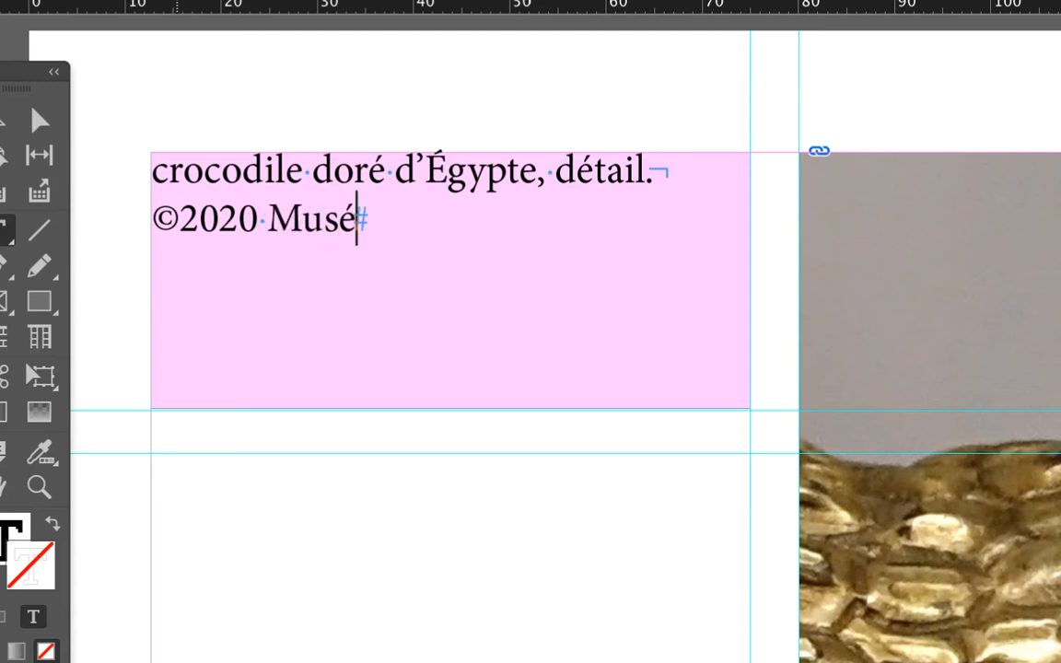
{"action": "type", "text": "e du"}
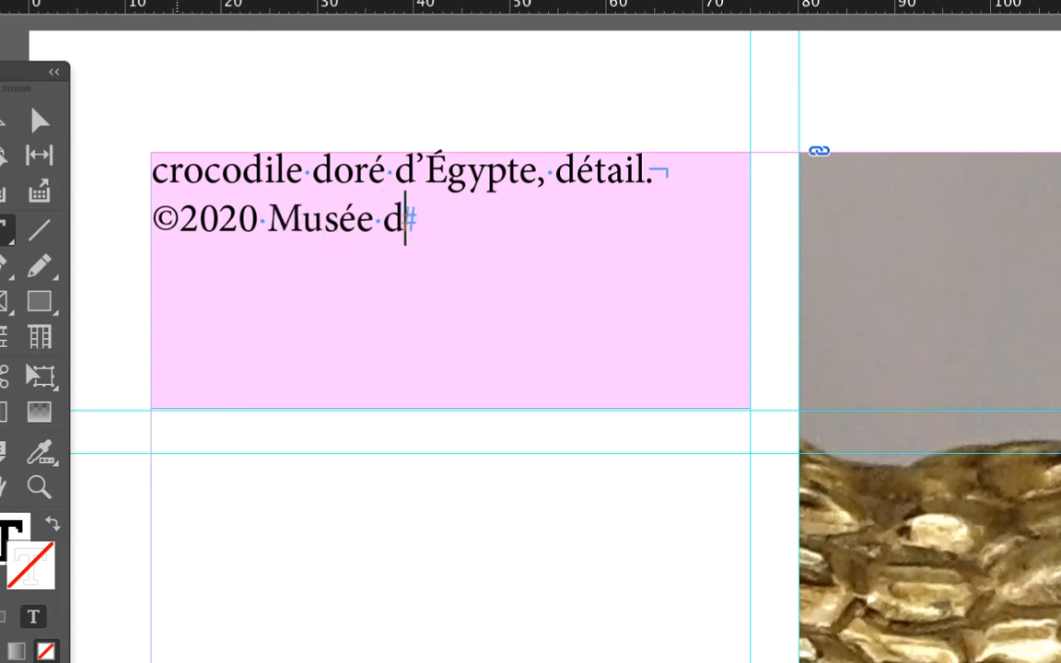
{"action": "type", "text": " Machin"}
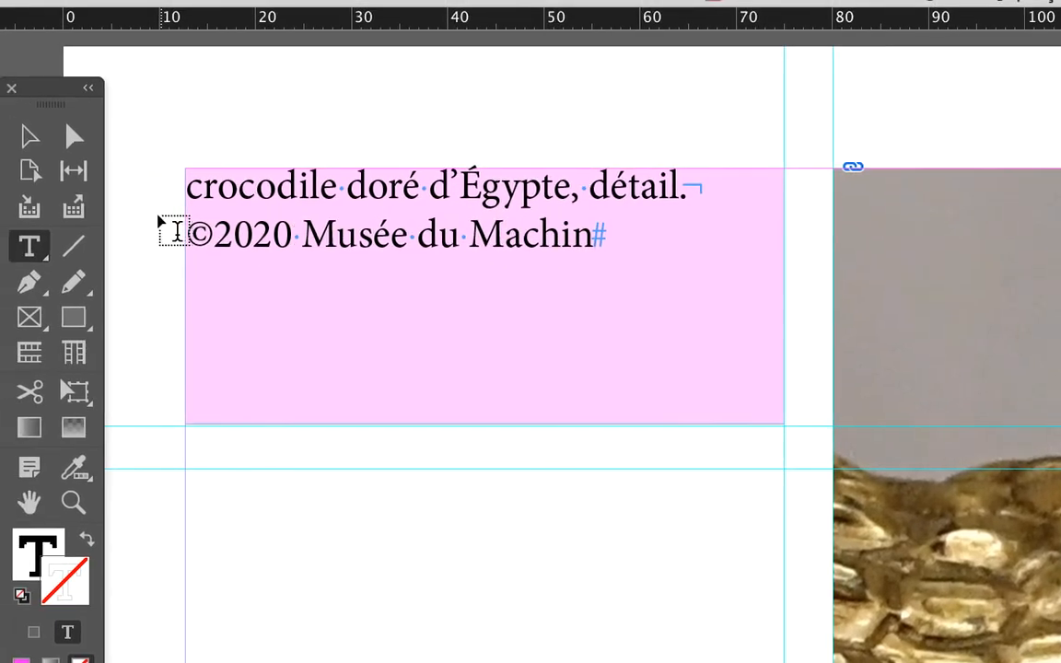
Step: Capitalize the first letter of the caption so that it starts with "Crocodile"
{"action": "key", "text": "super+Up"}
{"action": "key", "text": "shift+Right"}
{"action": "type", "text": "C"}
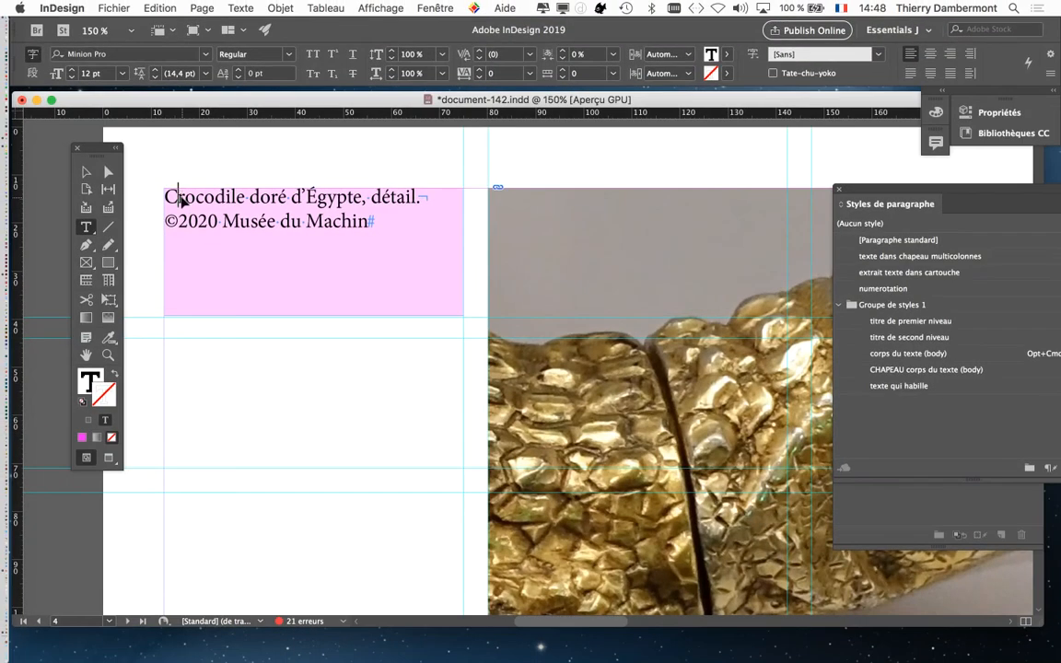
{"action": "key", "text": "Escape"}
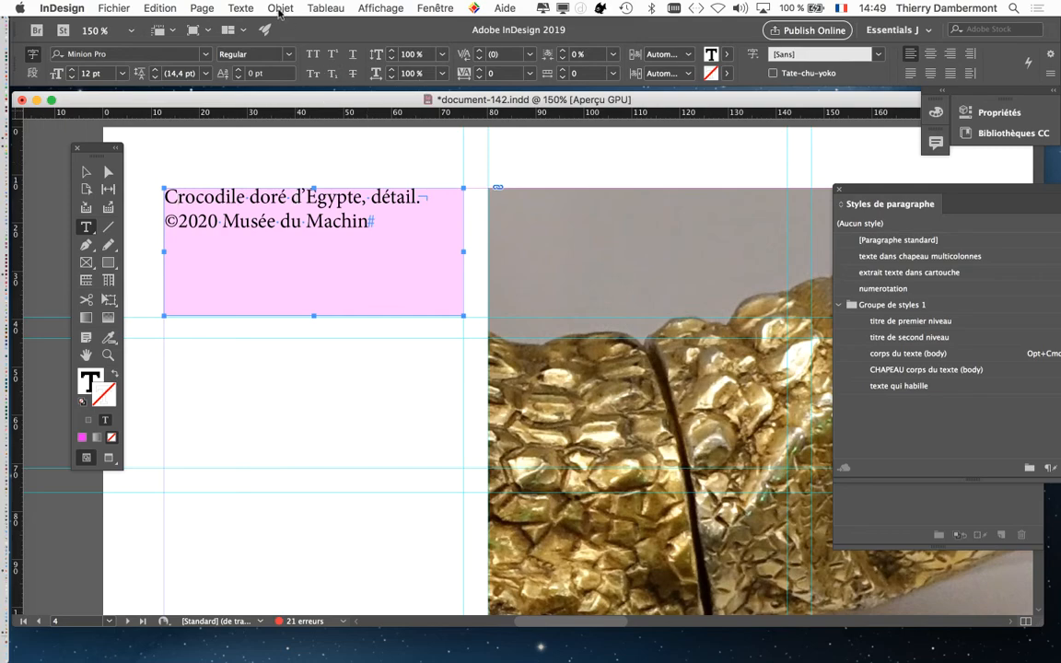
Step: Display the Paragraph panel over the photo and right-align both lines of the caption
{"action": "left_click", "coordinate": [241, 7]}
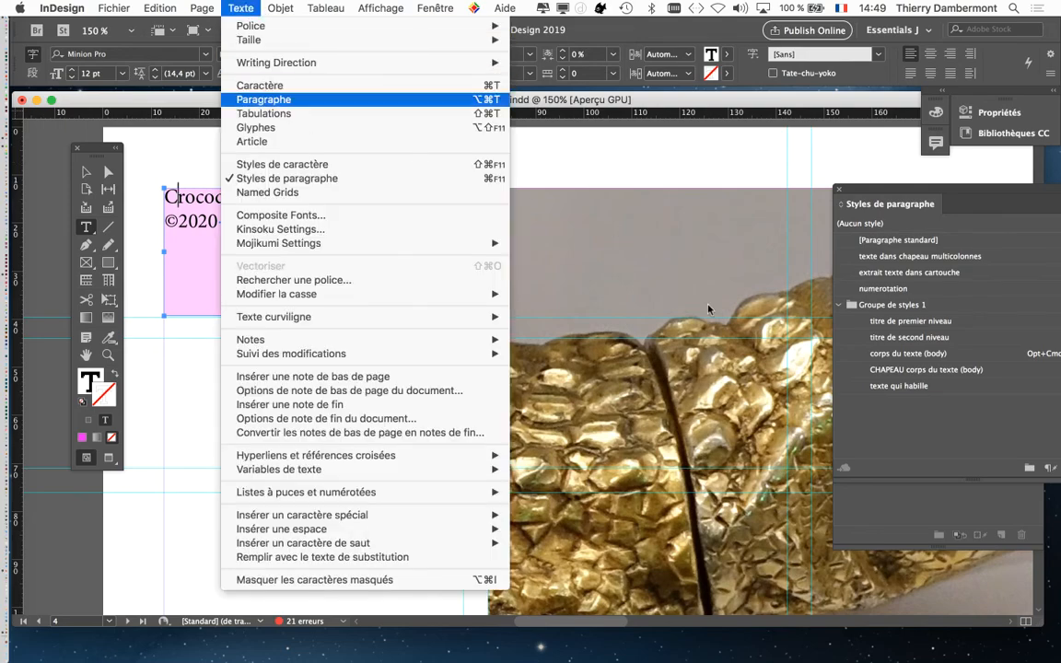
{"action": "left_click", "coordinate": [265, 100]}
{"action": "left_click_drag", "start_coordinate": [732, 387], "coordinate": [606, 168]}
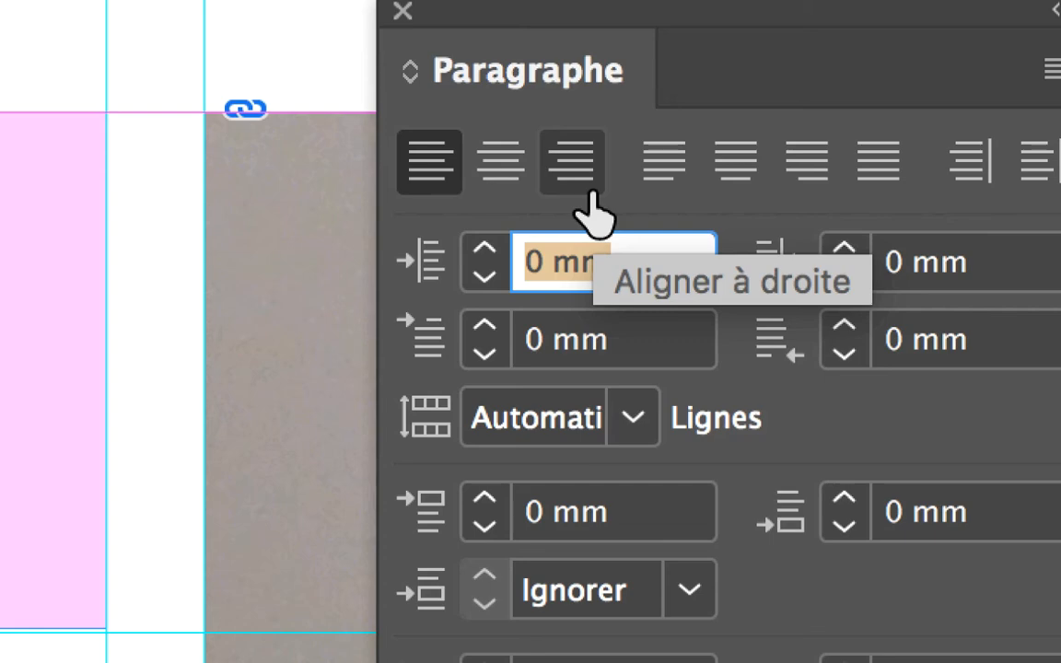
{"action": "left_click", "coordinate": [588, 208]}
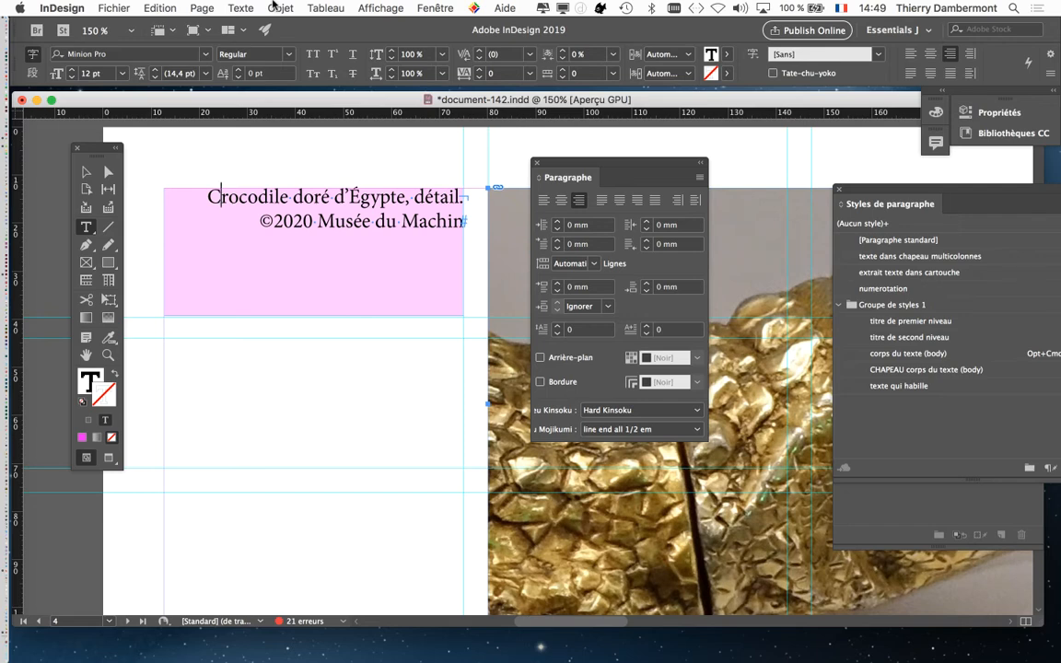
Step: Set the caption frame's vertical justification to Bas in the text frame options, with the preview enabled
{"action": "key", "text": "super+b"}
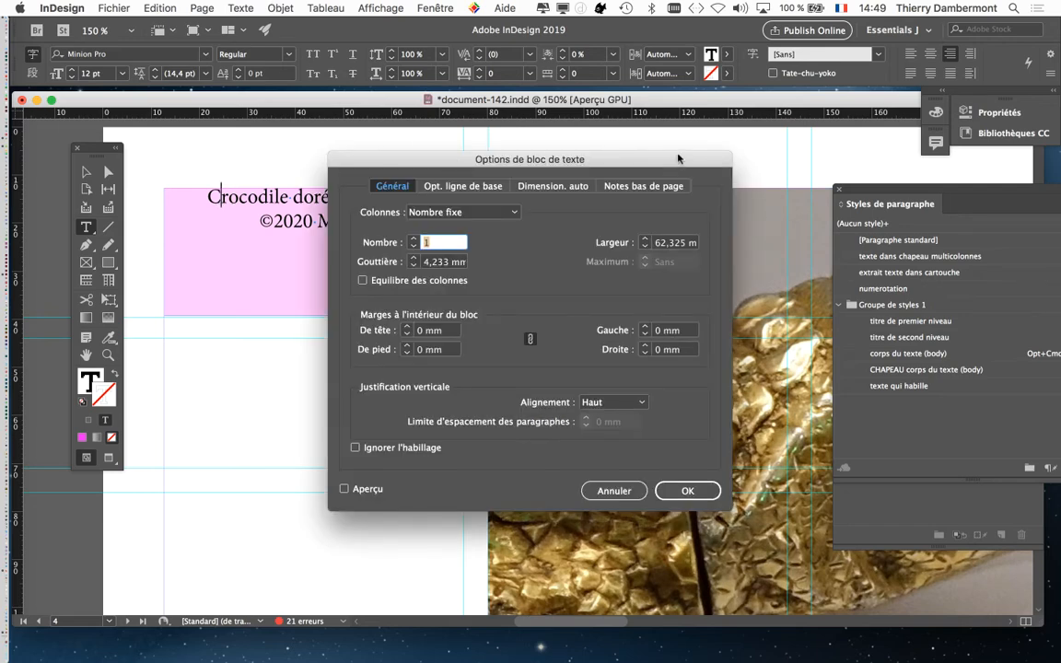
{"action": "left_click_drag", "start_coordinate": [678, 160], "coordinate": [904, 152]}
{"action": "left_click", "coordinate": [280, 7]}
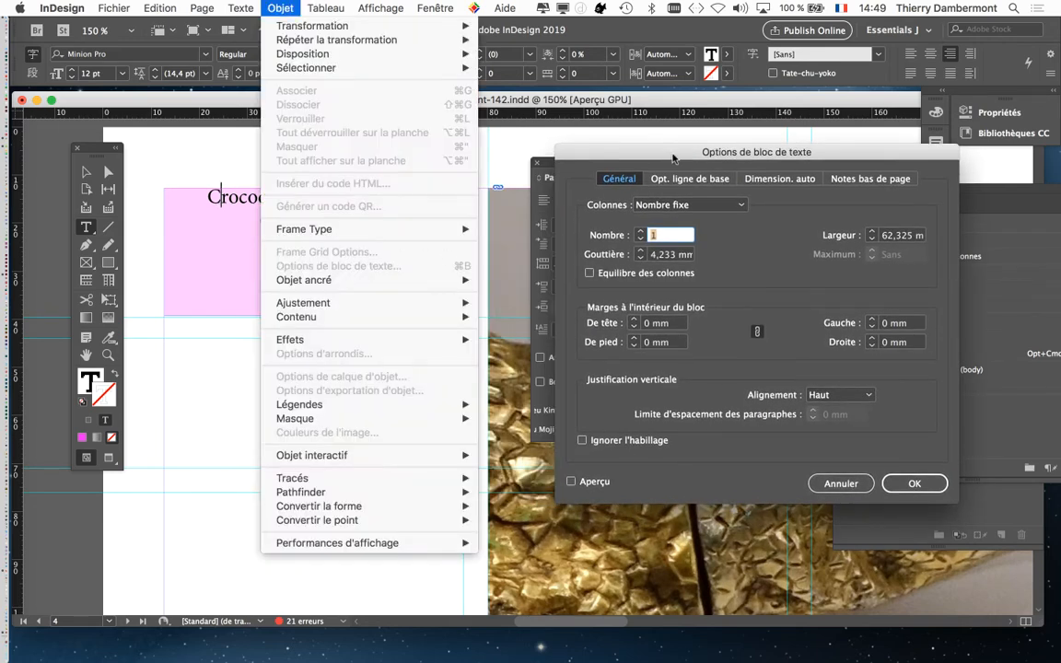
{"action": "left_click", "coordinate": [830, 236]}
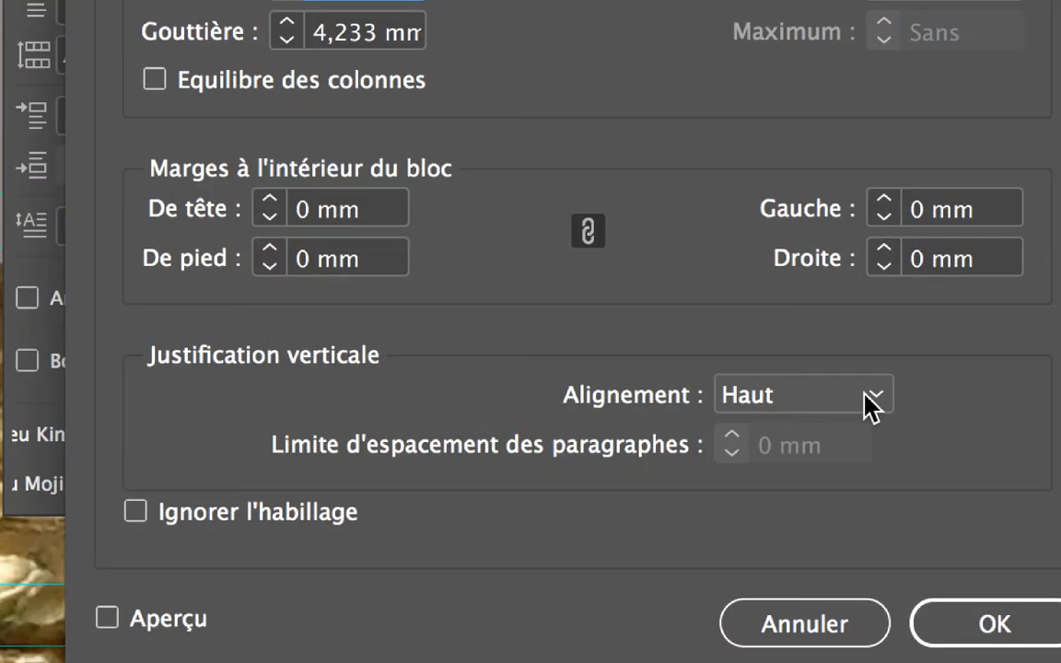
{"action": "left_click", "coordinate": [871, 398]}
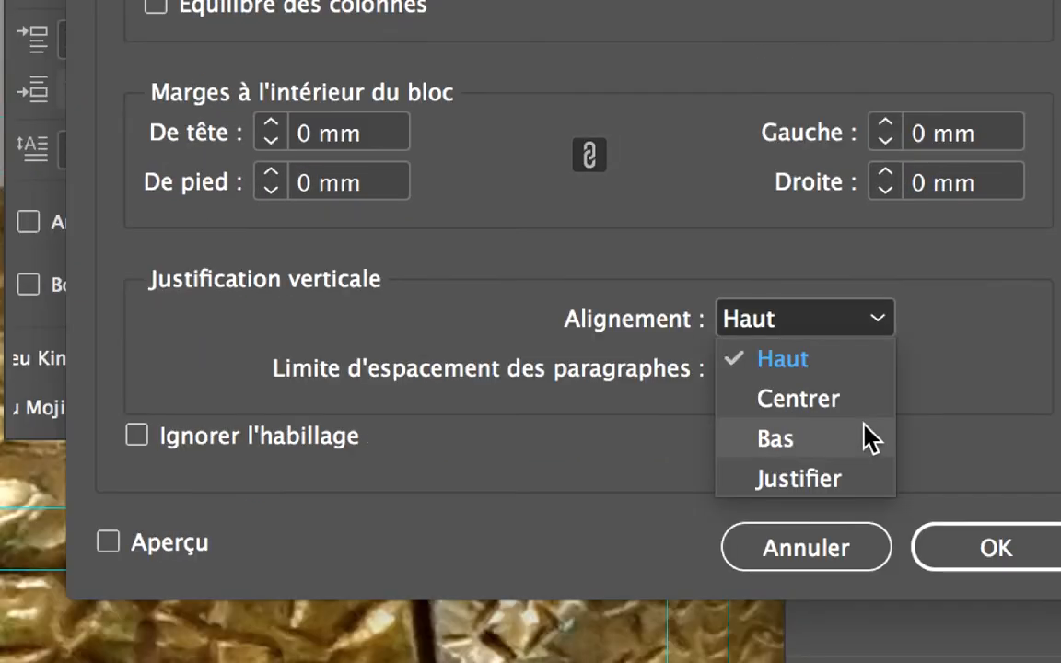
{"action": "left_click", "coordinate": [871, 439]}
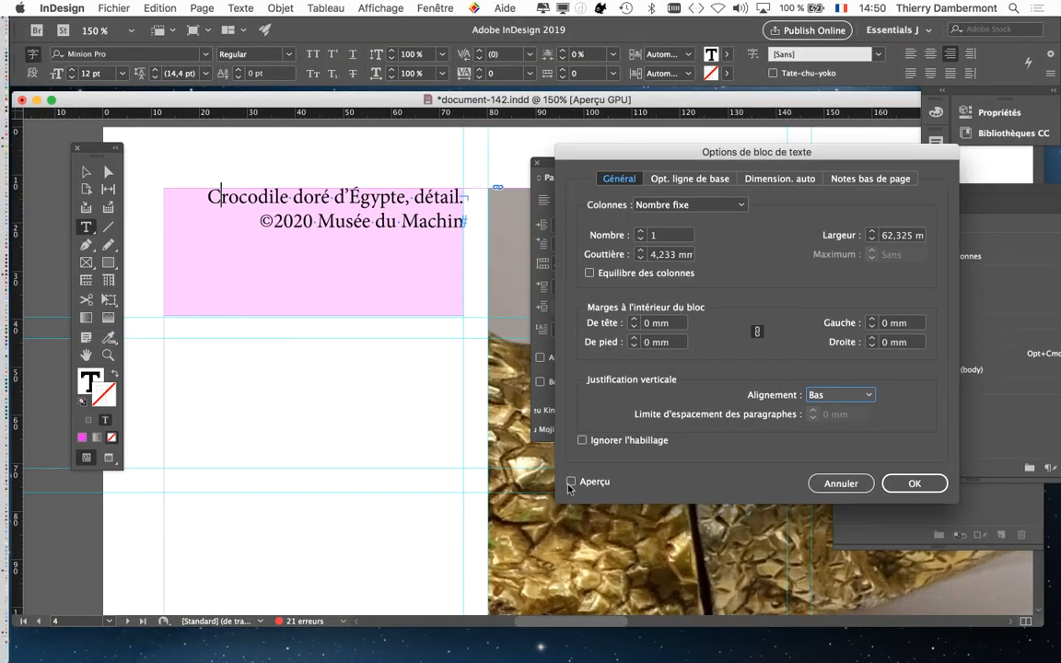
{"action": "left_click", "coordinate": [571, 482]}
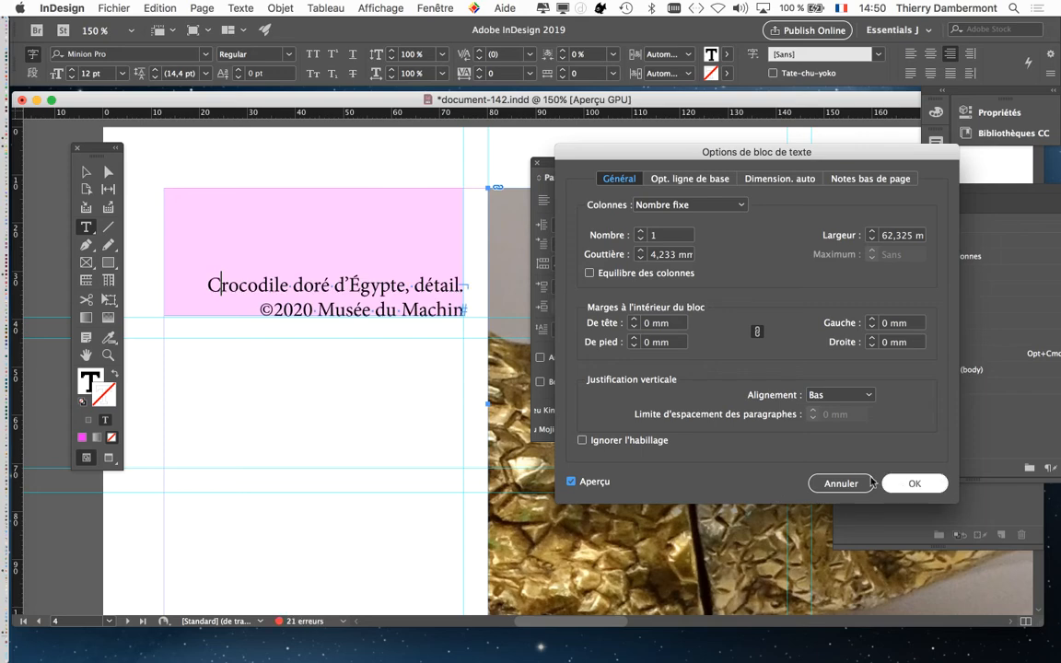
{"action": "left_click", "coordinate": [907, 484]}
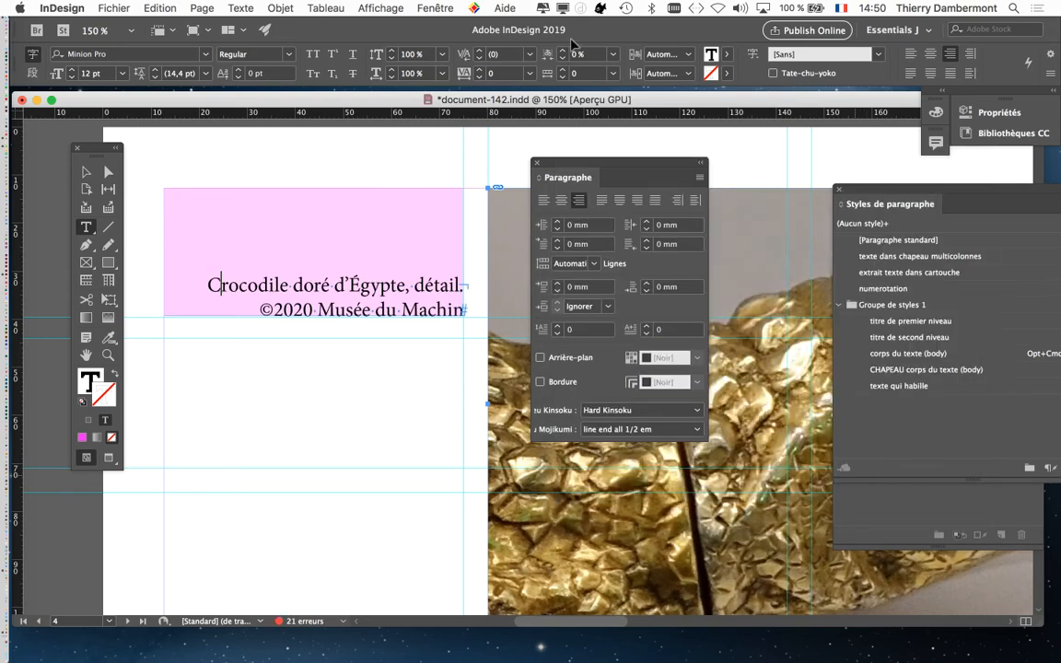
Step: Remove the pink fill from the caption's text frame and deselect the frame
{"action": "left_click", "coordinate": [86, 172]}
{"action": "left_click", "coordinate": [224, 228]}
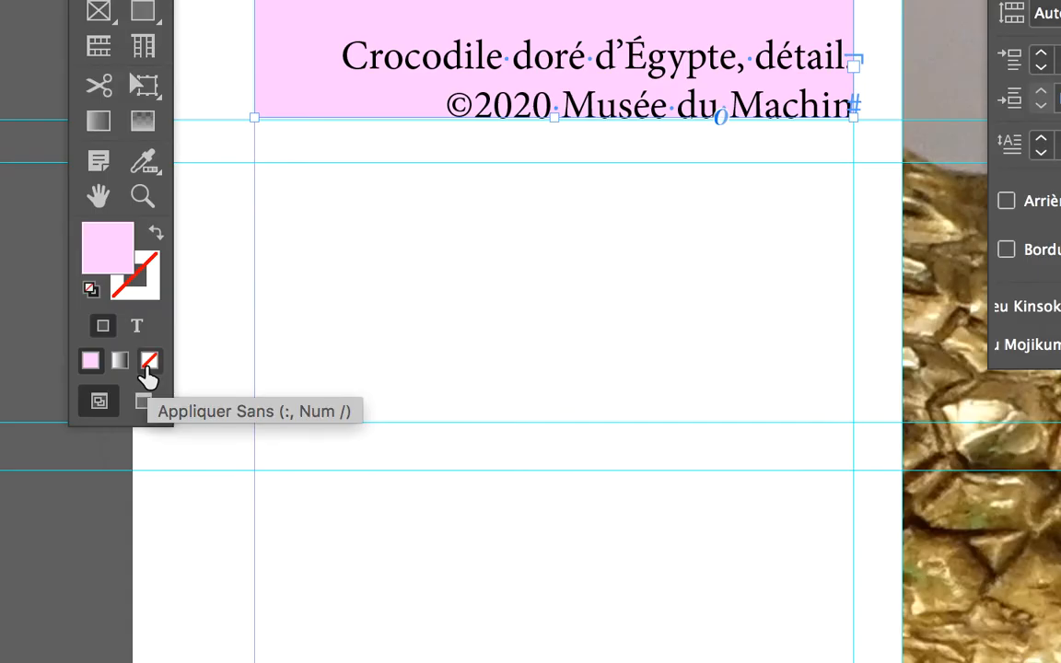
{"action": "left_click", "coordinate": [148, 363]}
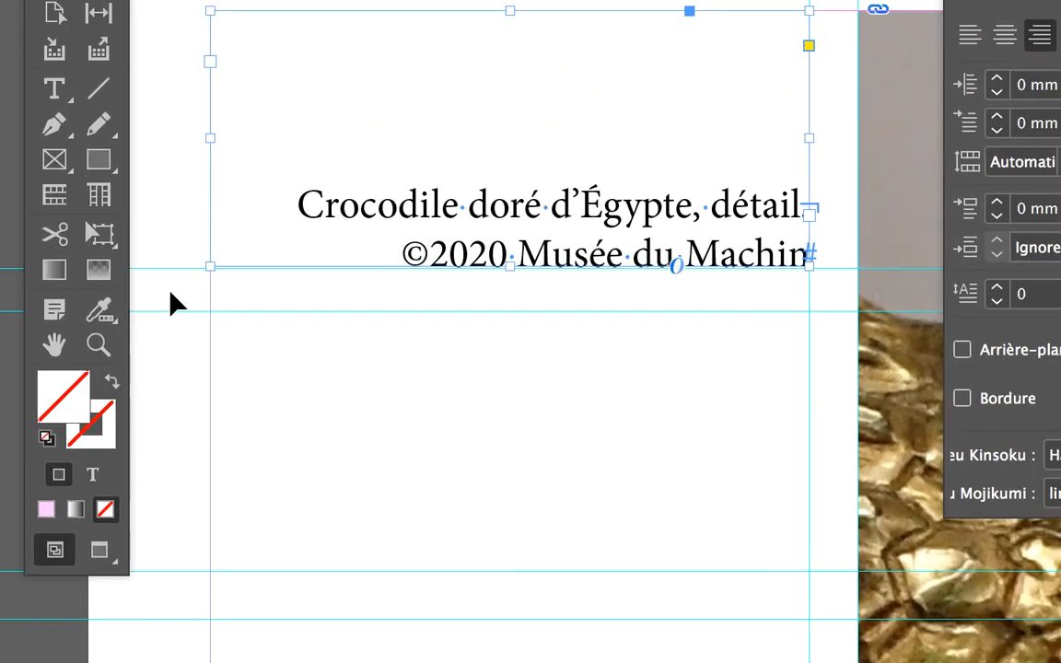
{"action": "left_click", "coordinate": [170, 300]}
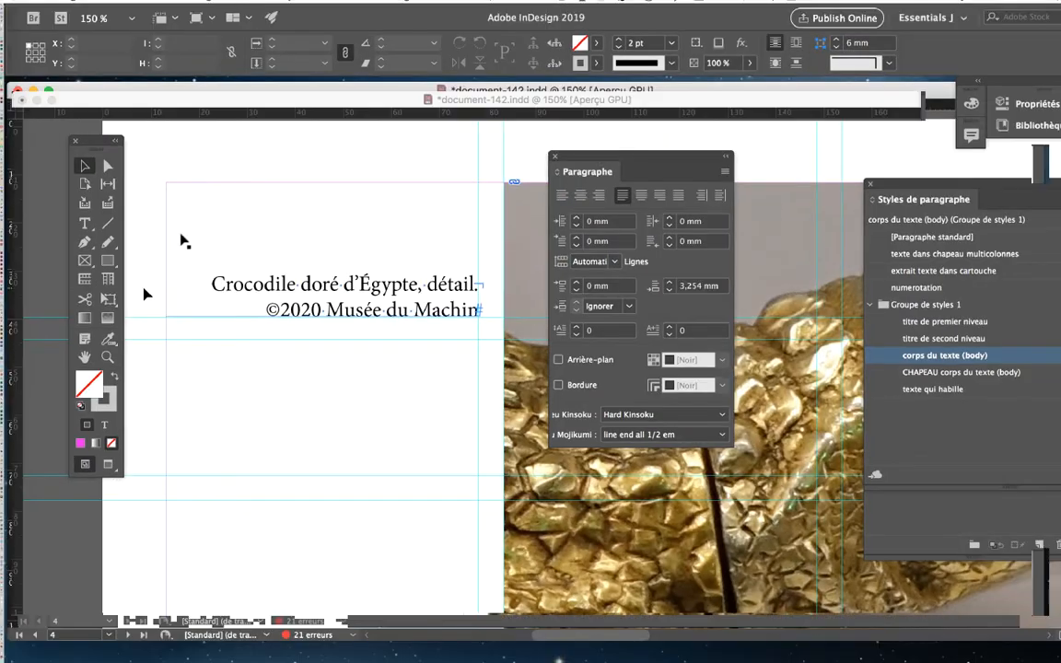
Step: Highlight both lines of the caption text, and switch to selecting the whole caption frame instead
{"action": "left_click", "coordinate": [85, 224]}
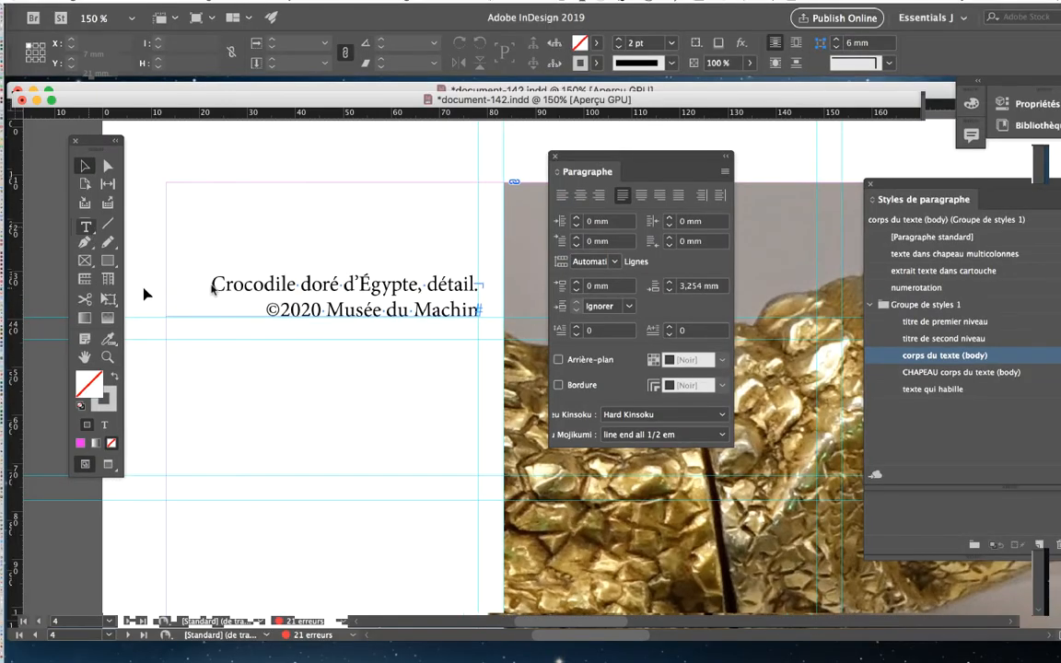
{"action": "left_click", "coordinate": [211, 285]}
{"action": "left_click_drag", "start_coordinate": [211, 285], "coordinate": [468, 313]}
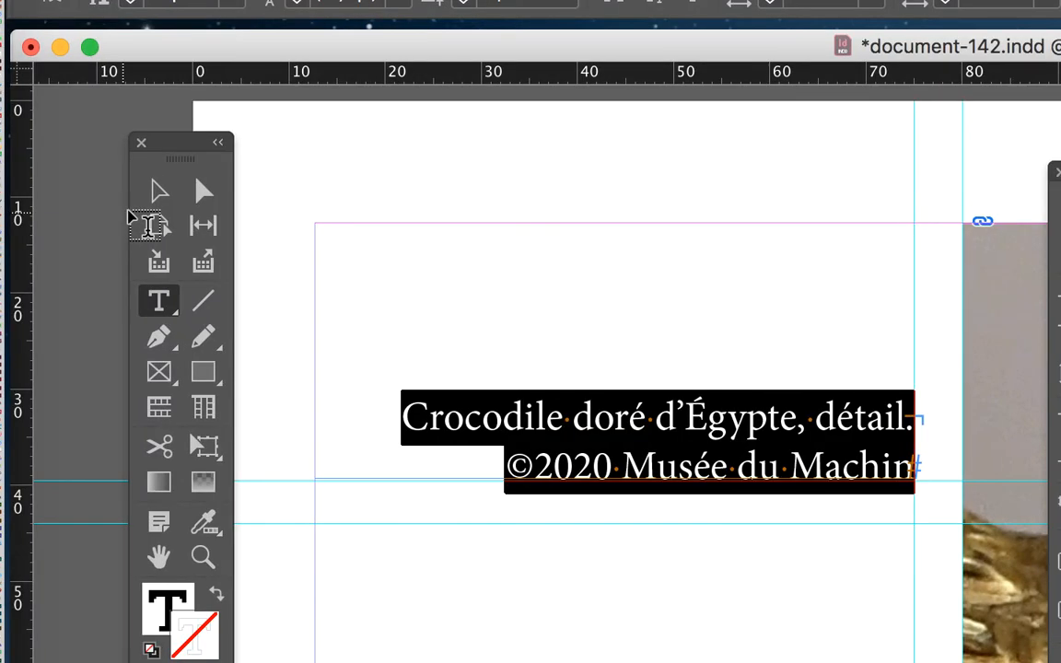
{"action": "left_click", "coordinate": [158, 190]}
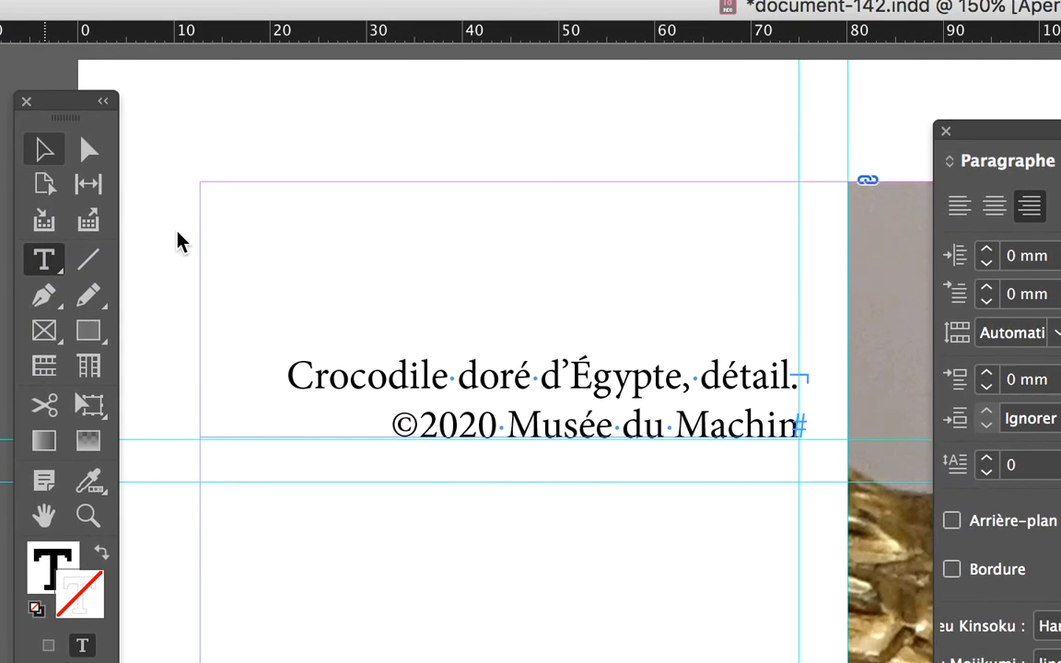
{"action": "key", "text": "Escape"}
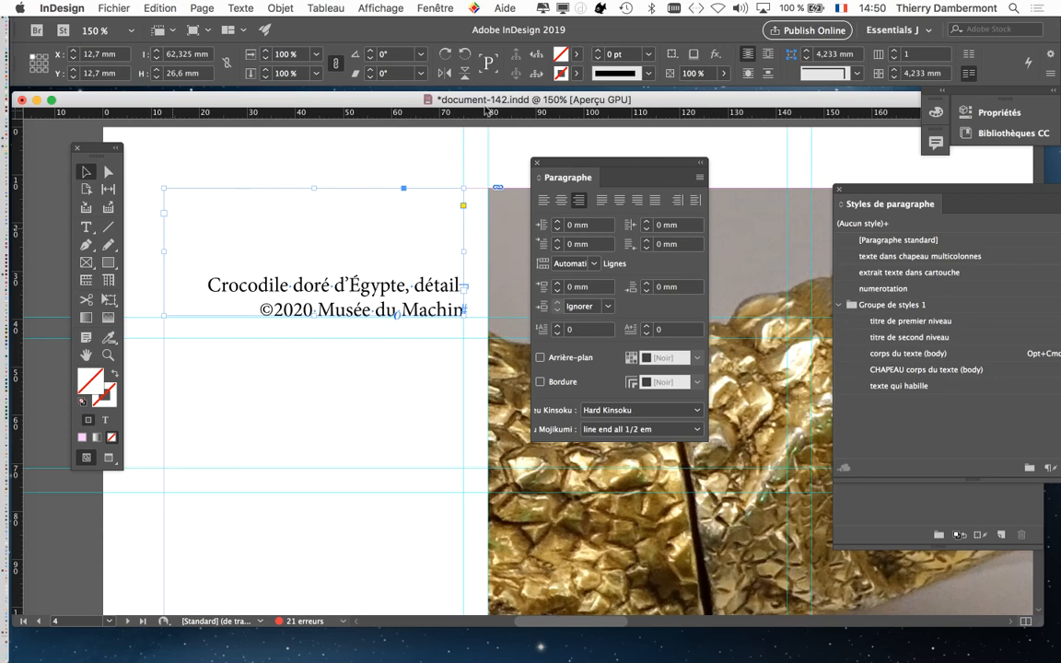
Step: Display the Character panel next to the selected caption frame and move the Paragraph panel out of its way
{"action": "left_click", "coordinate": [244, 6]}
{"action": "left_click", "coordinate": [245, 83]}
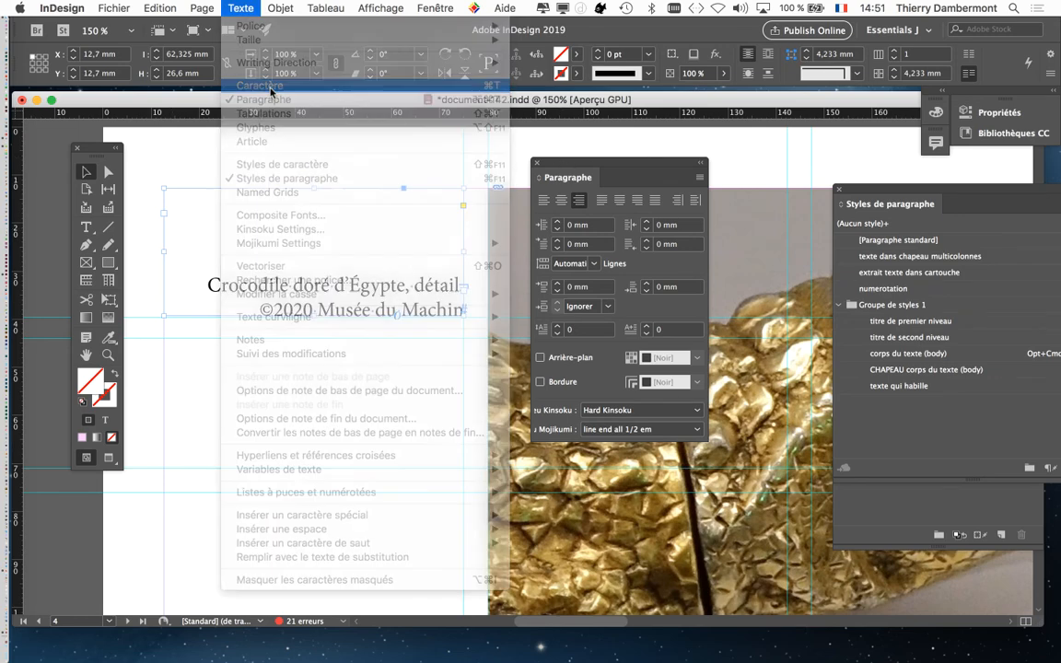
{"action": "left_click_drag", "start_coordinate": [732, 187], "coordinate": [401, 348]}
{"action": "left_click_drag", "start_coordinate": [580, 226], "coordinate": [363, 368]}
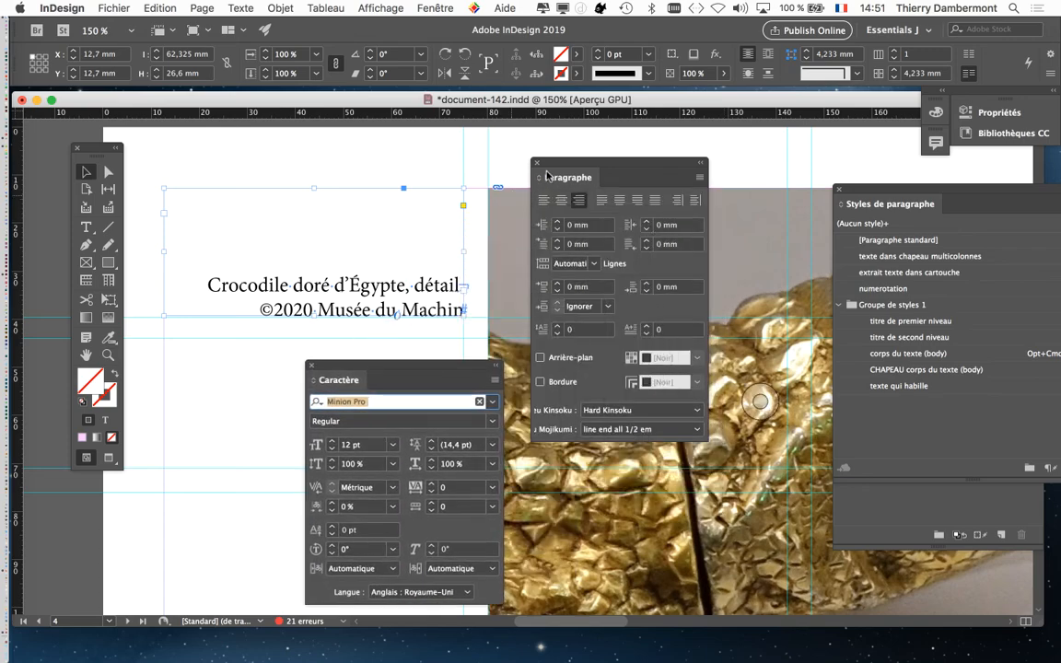
{"action": "left_click_drag", "start_coordinate": [632, 161], "coordinate": [838, 150]}
{"action": "left_click_drag", "start_coordinate": [382, 373], "coordinate": [578, 196]}
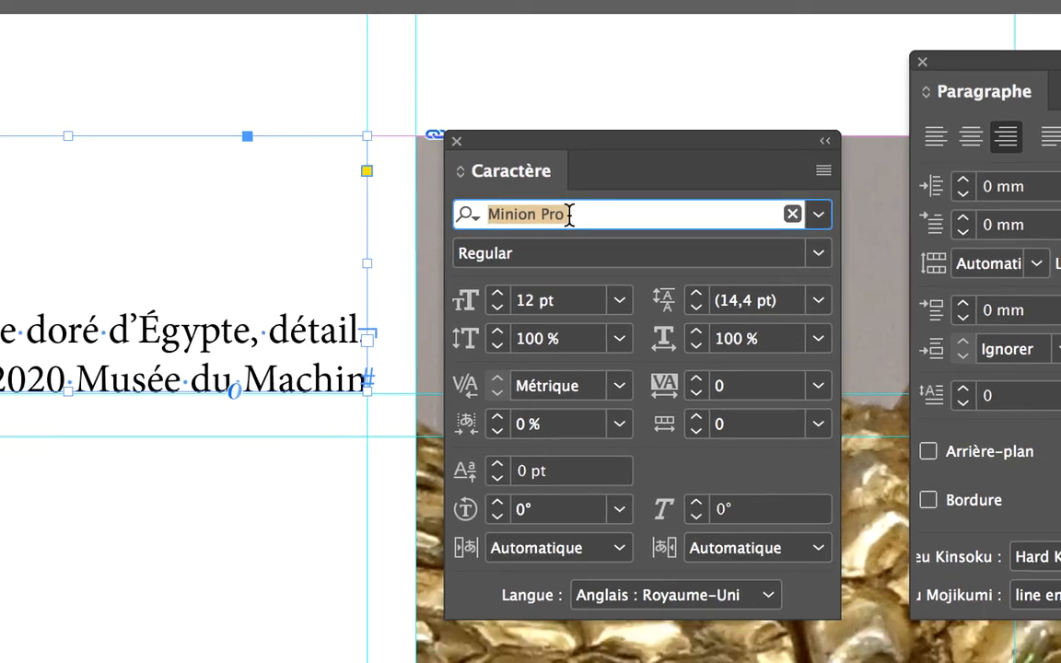
Step: Try several fonts on the caption, including Bell Gothic Std and Arial Black, and set its font to Helvetica Regular
{"action": "left_click", "coordinate": [569, 213]}
{"action": "key", "text": "Up"}
{"action": "key", "text": "Up"}
{"action": "key", "text": "Up"}
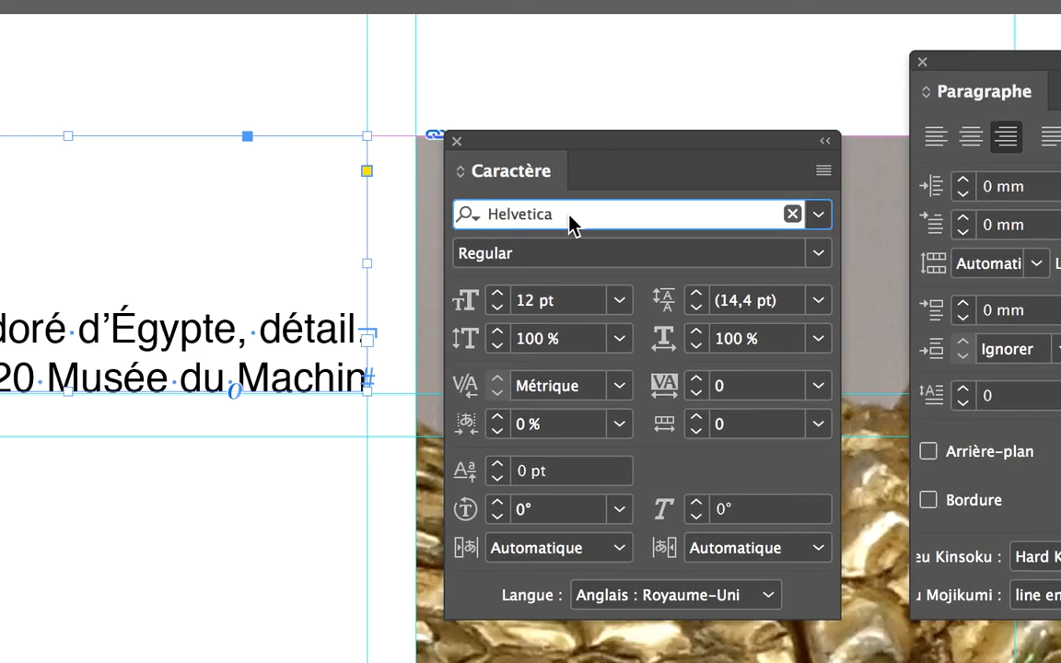
{"action": "key", "text": "Up"}
{"action": "key", "text": "Up"}
{"action": "key", "text": "Up"}
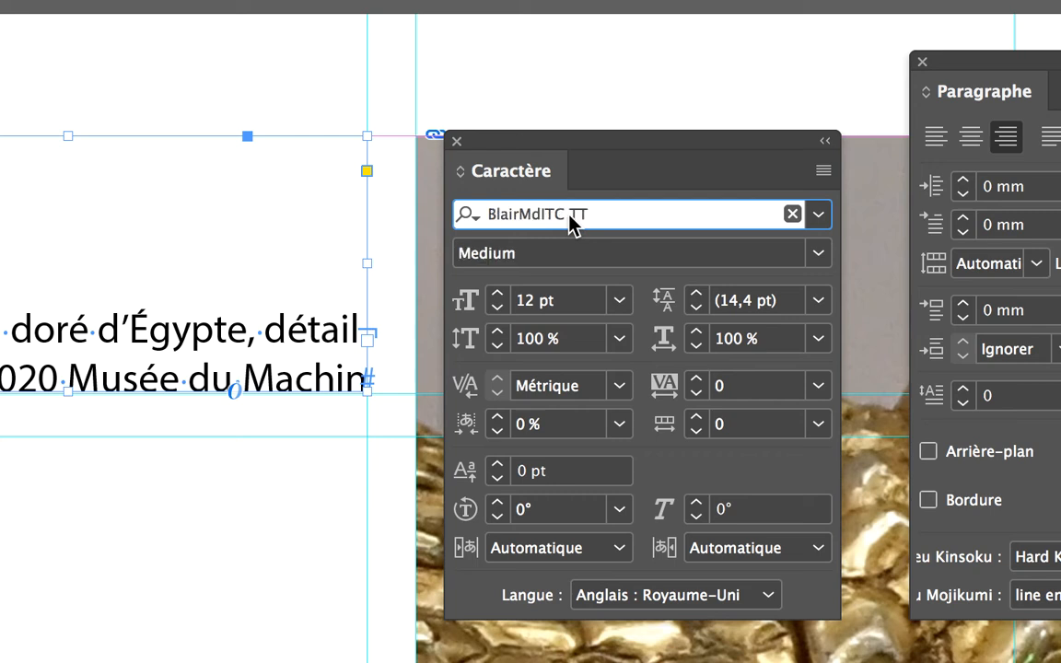
{"action": "key", "text": "Down"}
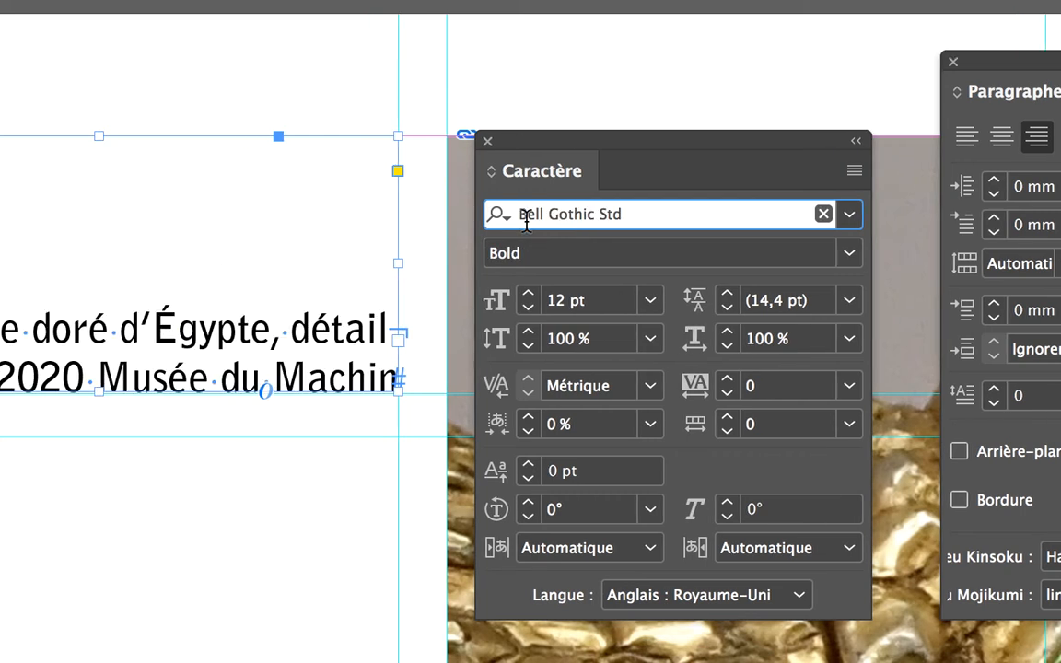
{"action": "key", "text": "Up"}
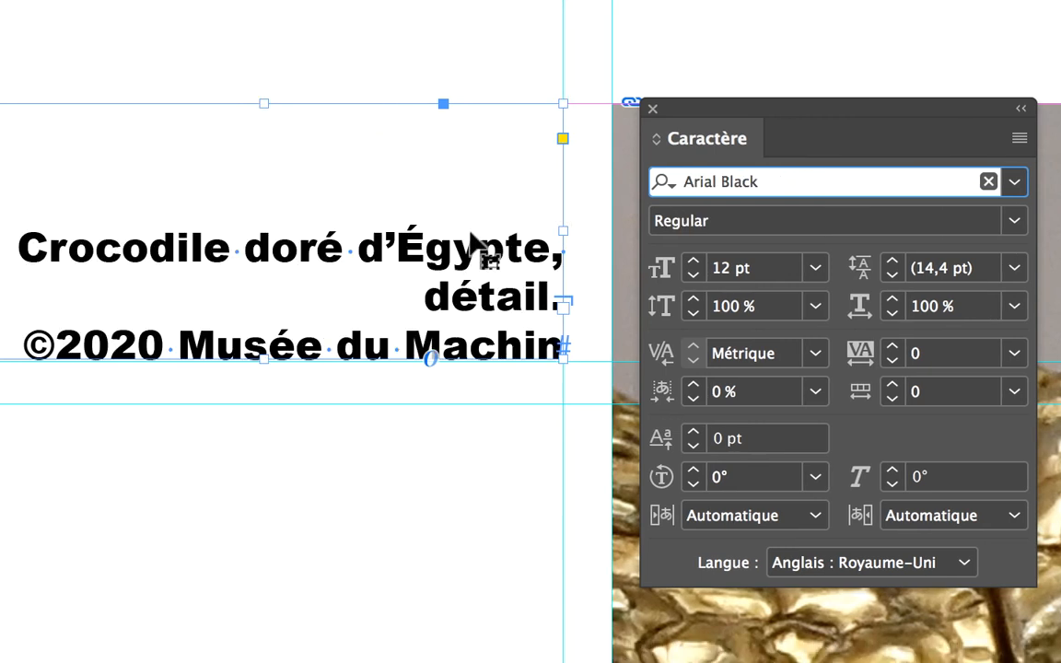
{"action": "key", "text": "Down"}
{"action": "key", "text": "Down"}
{"action": "key", "text": "Down"}
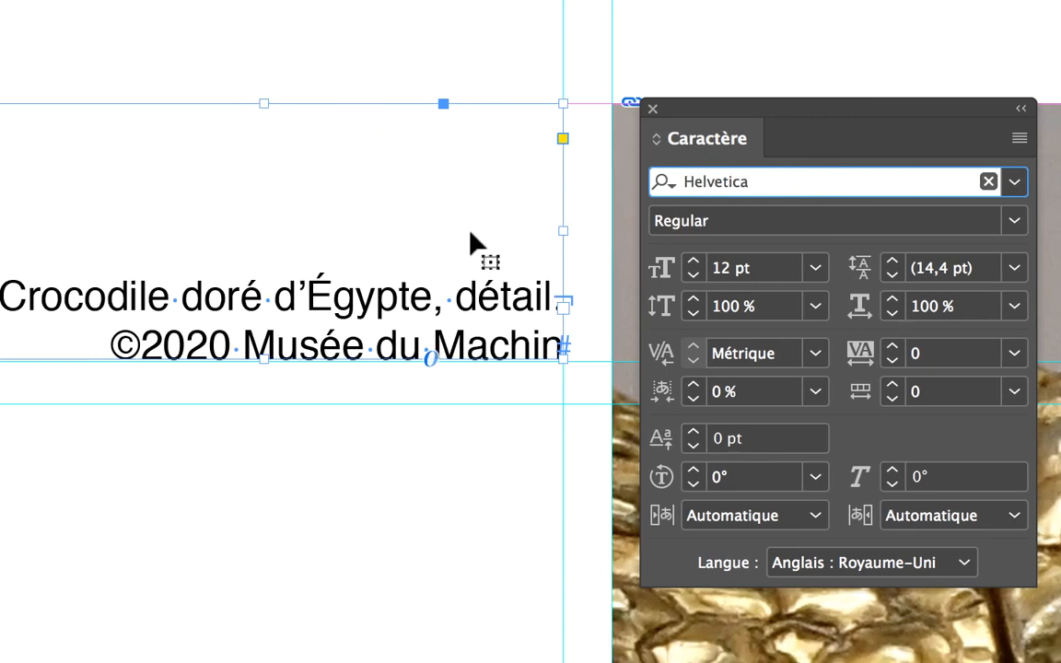
{"action": "key", "text": "Down"}
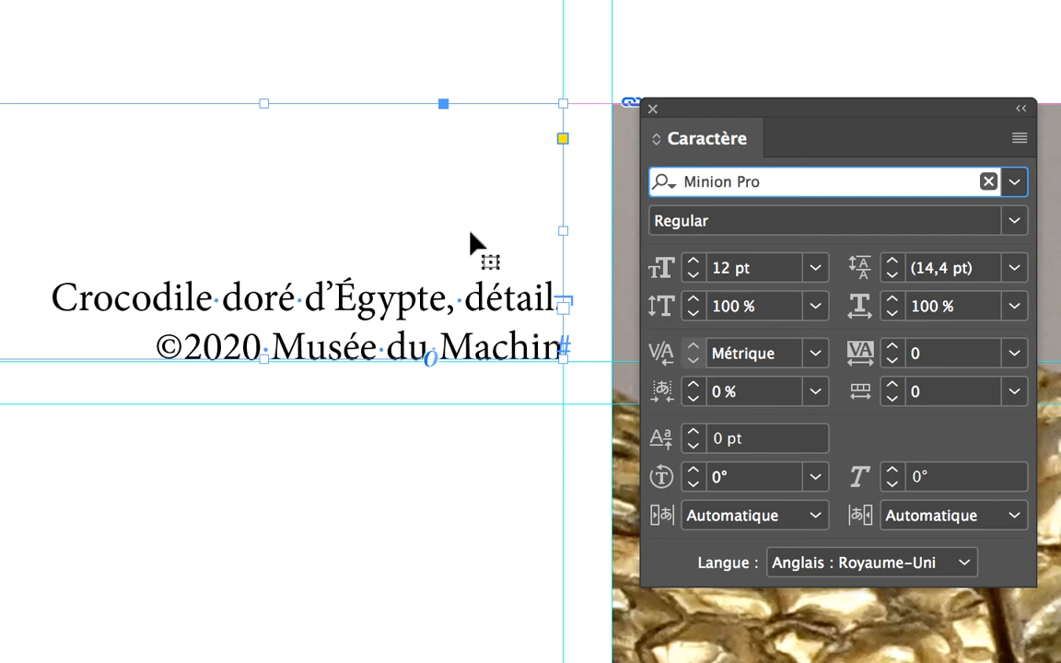
{"action": "key", "text": "Up"}
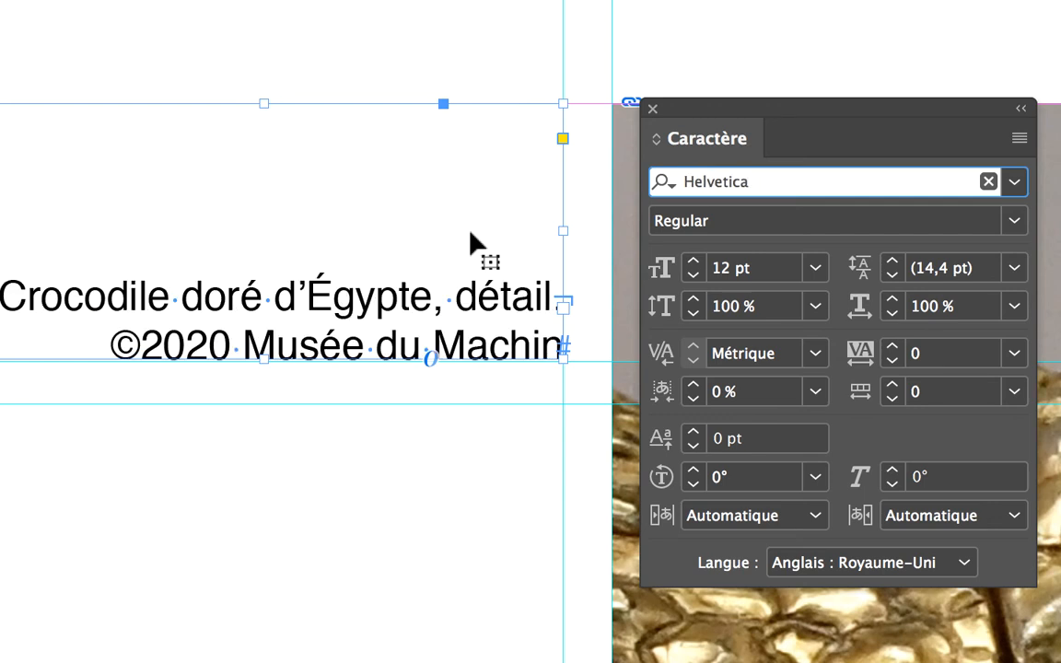
Step: Try Myriad Pro on the caption, and change its font to Myanmar Sangam MN Regular
{"action": "key", "text": "Down"}
{"action": "key", "text": "Down"}
{"action": "key", "text": "Down"}
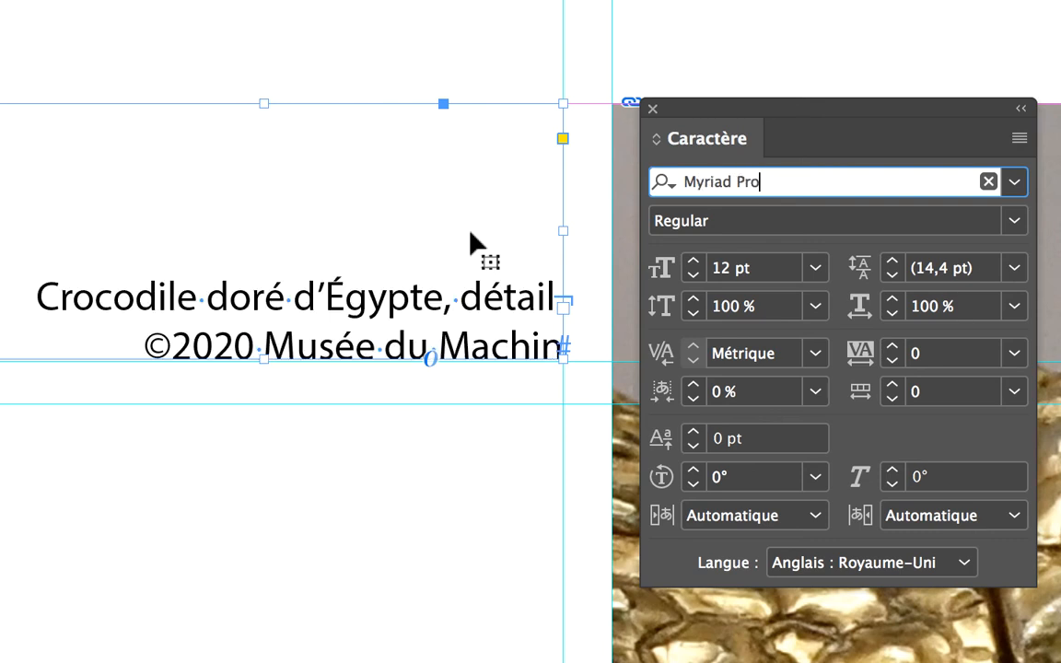
{"action": "key", "text": "Down"}
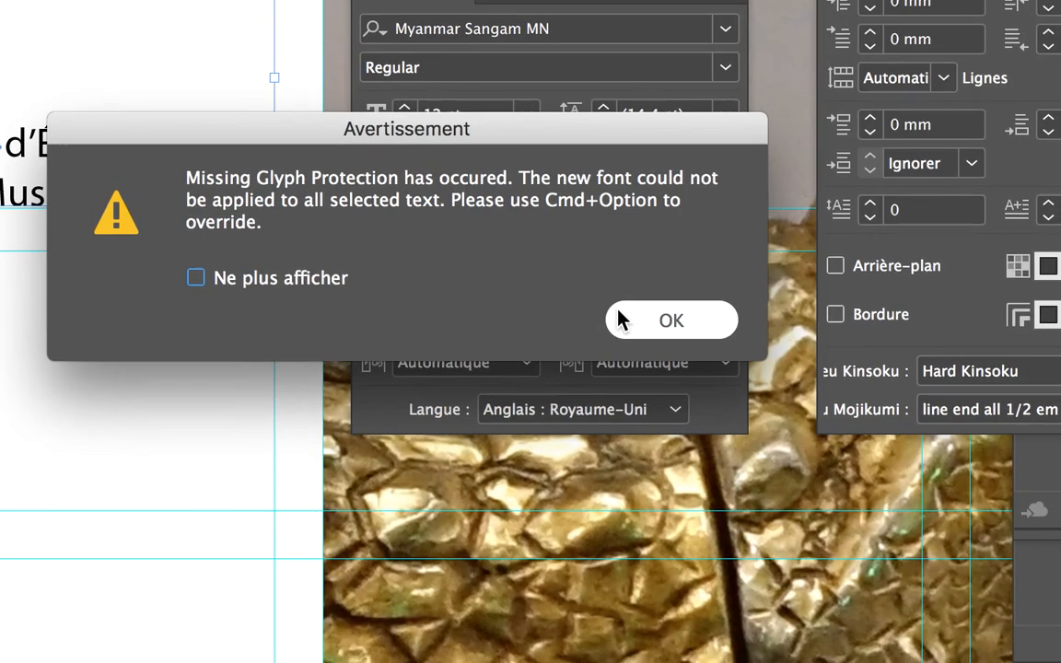
{"action": "left_click", "coordinate": [923, 468]}
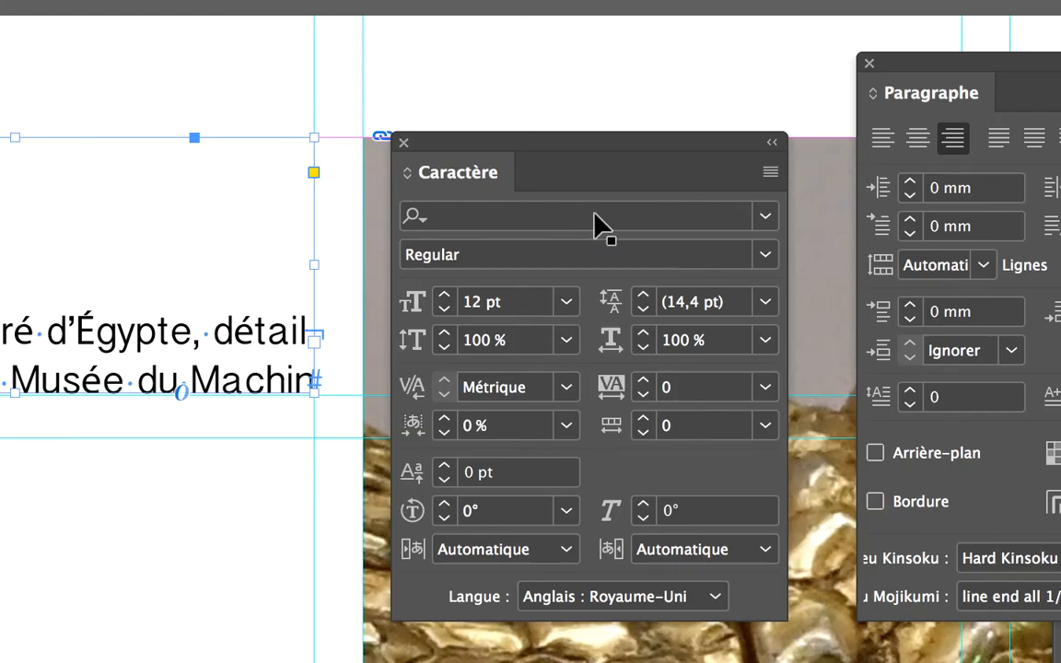
{"action": "left_click", "coordinate": [594, 218]}
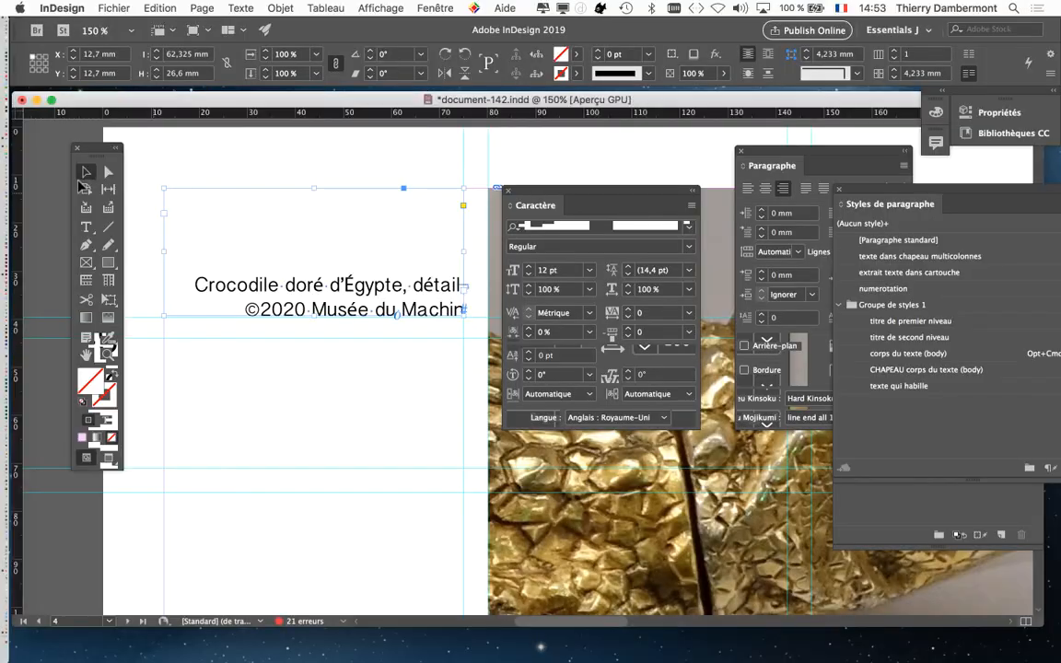
Step: Preview the page with the caption deselected and without guides or frame edges, and hide the Character panel
{"action": "key", "text": "w"}
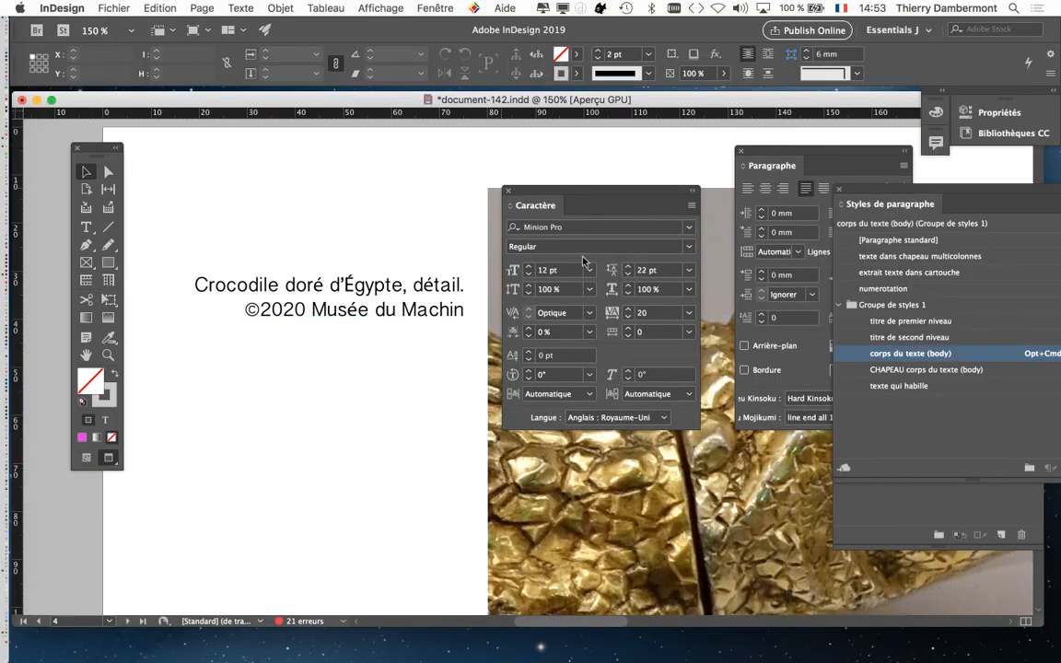
{"action": "key", "text": "super+t"}
{"action": "scroll", "coordinate": [543, 299], "scroll_direction": "down", "scroll_amount": 3}
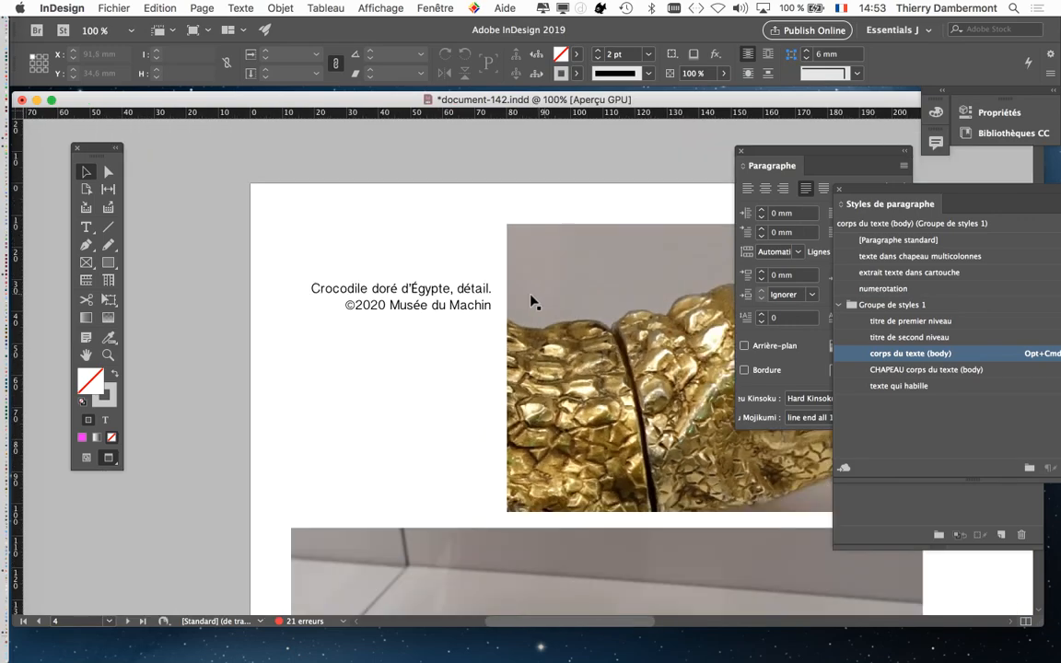
{"action": "scroll", "coordinate": [528, 299], "scroll_direction": "up", "scroll_amount": 3}
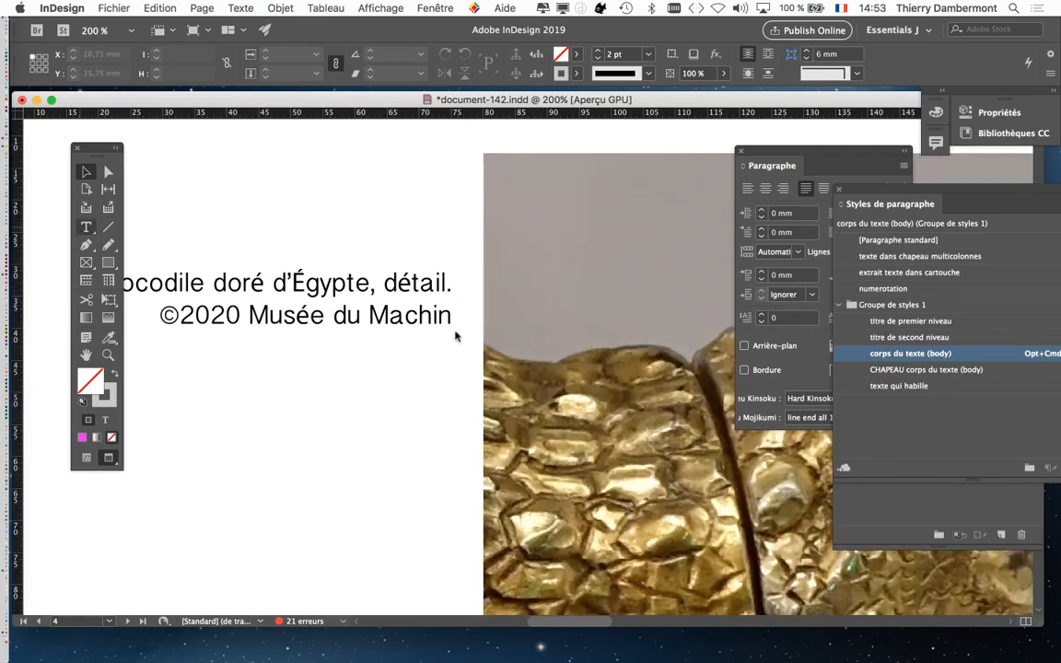
Step: Delete the period after "détail" in the caption together with the line break that follows it
{"action": "double_click", "coordinate": [449, 293]}
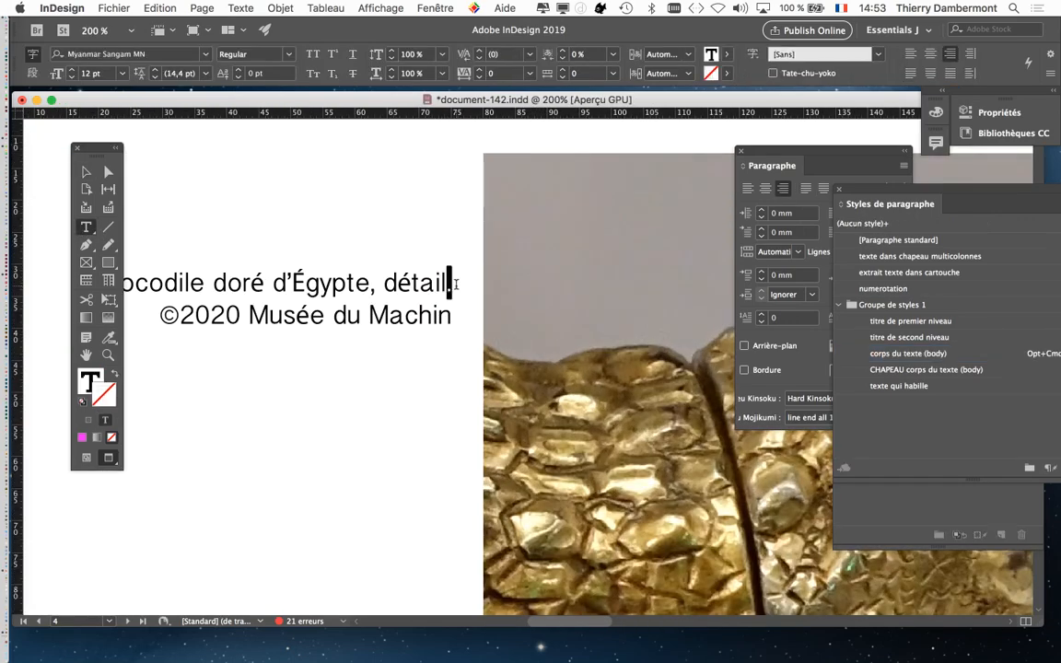
{"action": "left_click_drag", "start_coordinate": [445, 293], "coordinate": [463, 293]}
{"action": "key", "text": "BackSpace"}
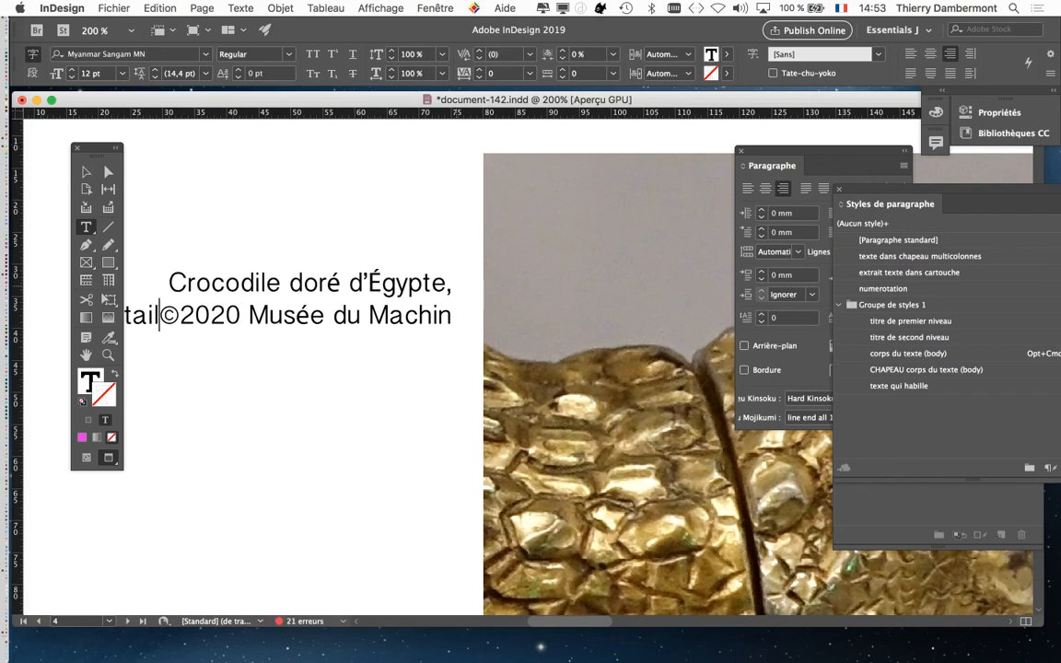
Step: Move the toolbox clear of the caption, redisplay the Character panel, and reduce the text up to "Musée d" to 10 pt
{"action": "left_click_drag", "start_coordinate": [92, 148], "coordinate": [265, 372]}
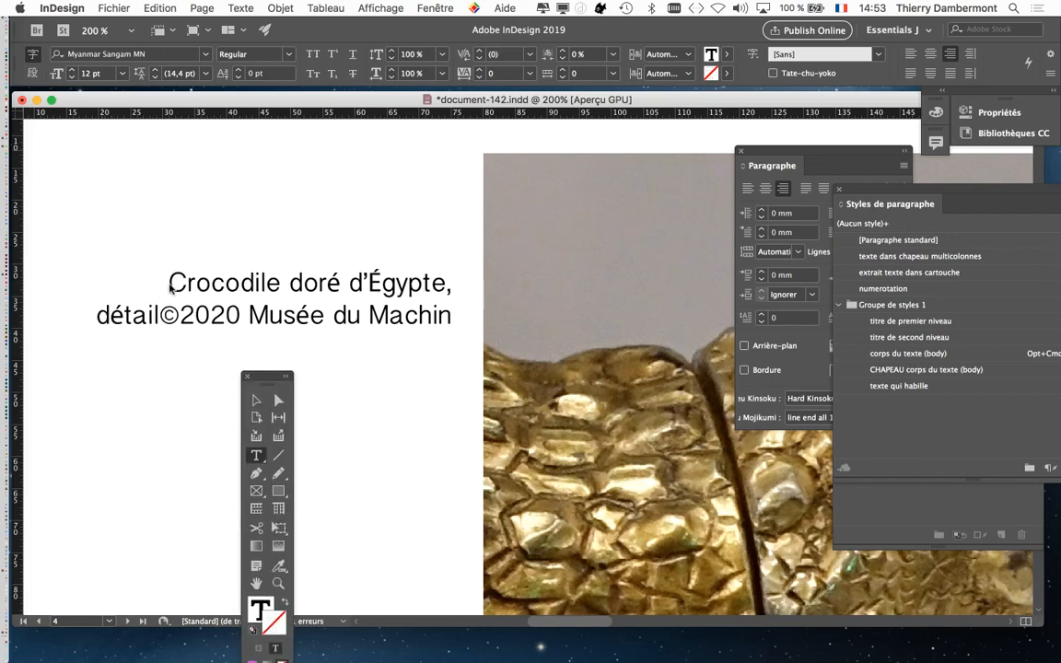
{"action": "left_click_drag", "start_coordinate": [167, 279], "coordinate": [469, 328]}
{"action": "key", "text": "super+a"}
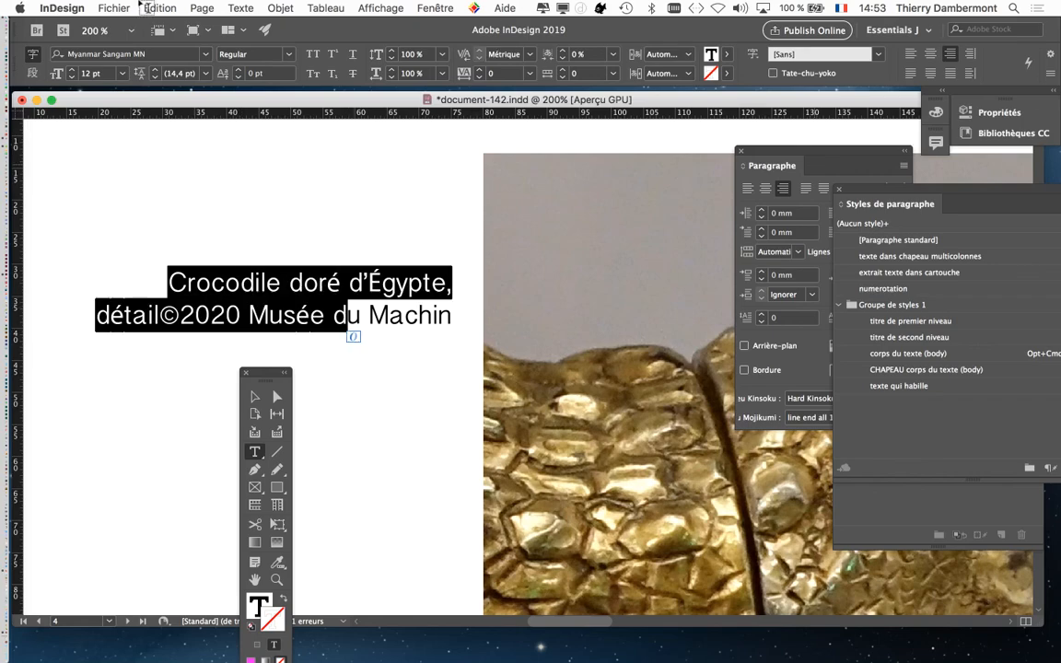
{"action": "left_click", "coordinate": [240, 7]}
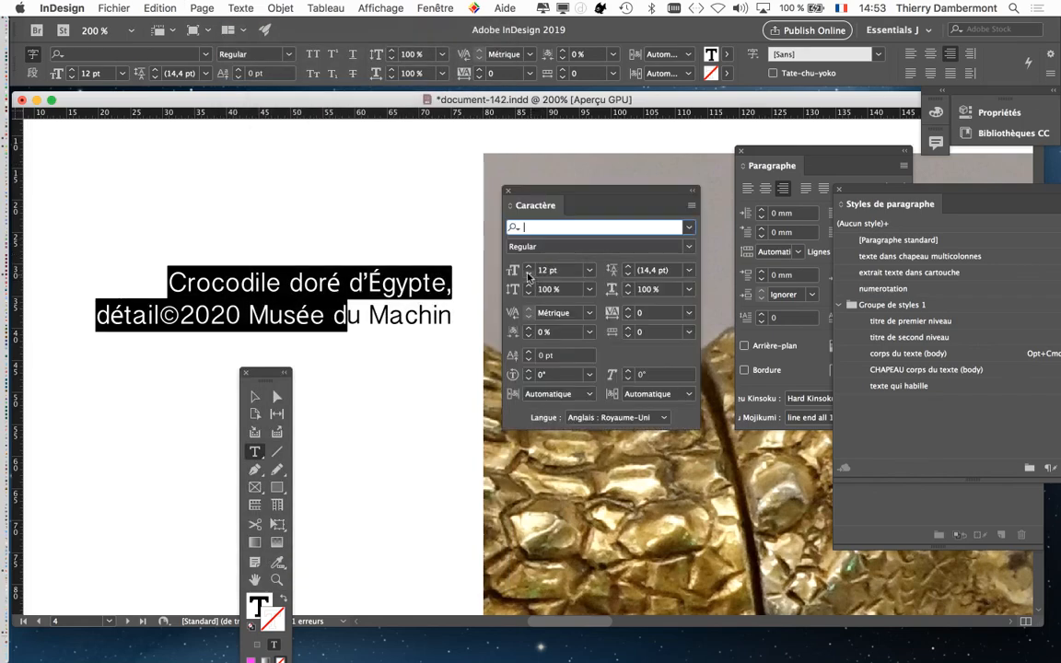
{"action": "left_click", "coordinate": [528, 275]}
{"action": "left_click", "coordinate": [528, 275]}
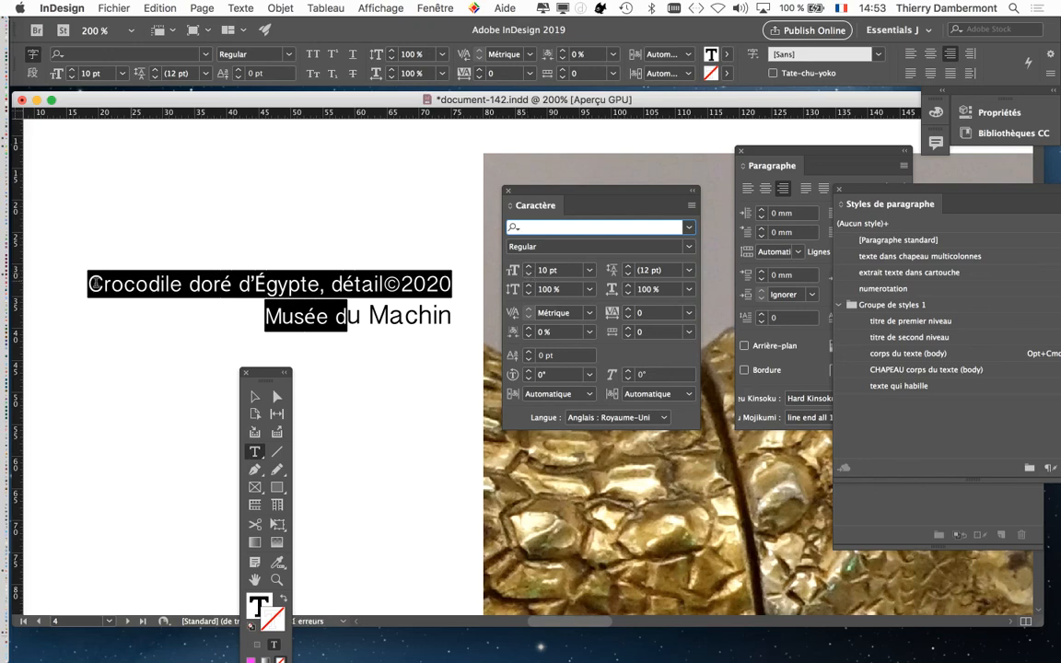
Step: Select the entire caption text and set its font size to 10 pt
{"action": "left_click", "coordinate": [117, 284]}
{"action": "left_click_drag", "start_coordinate": [88, 283], "coordinate": [453, 317]}
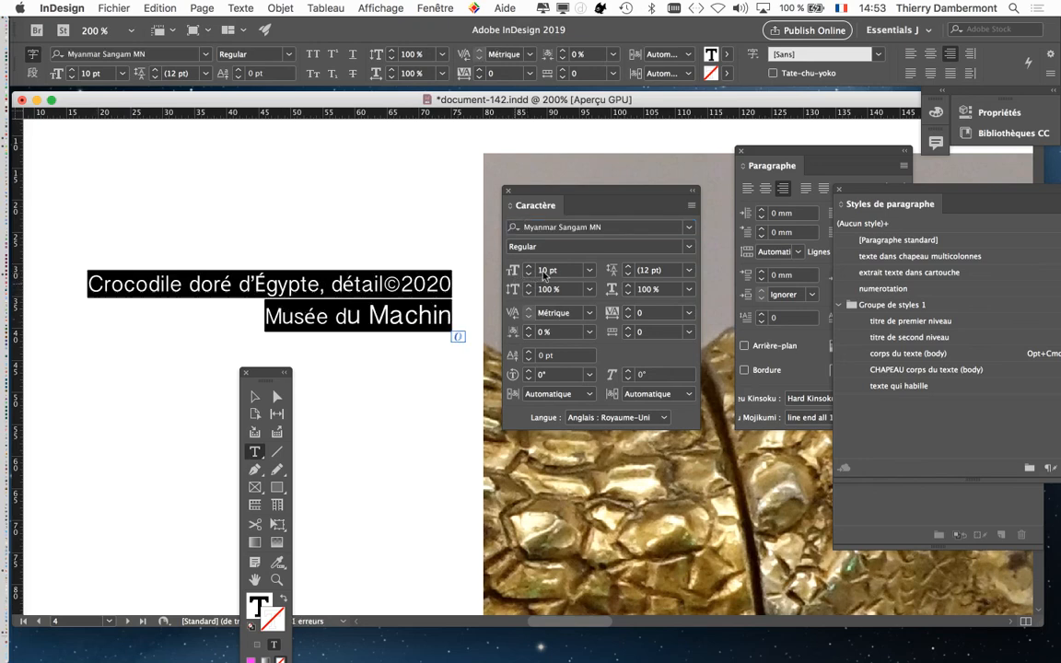
{"action": "left_click", "coordinate": [550, 275]}
{"action": "type", "text": "10"}
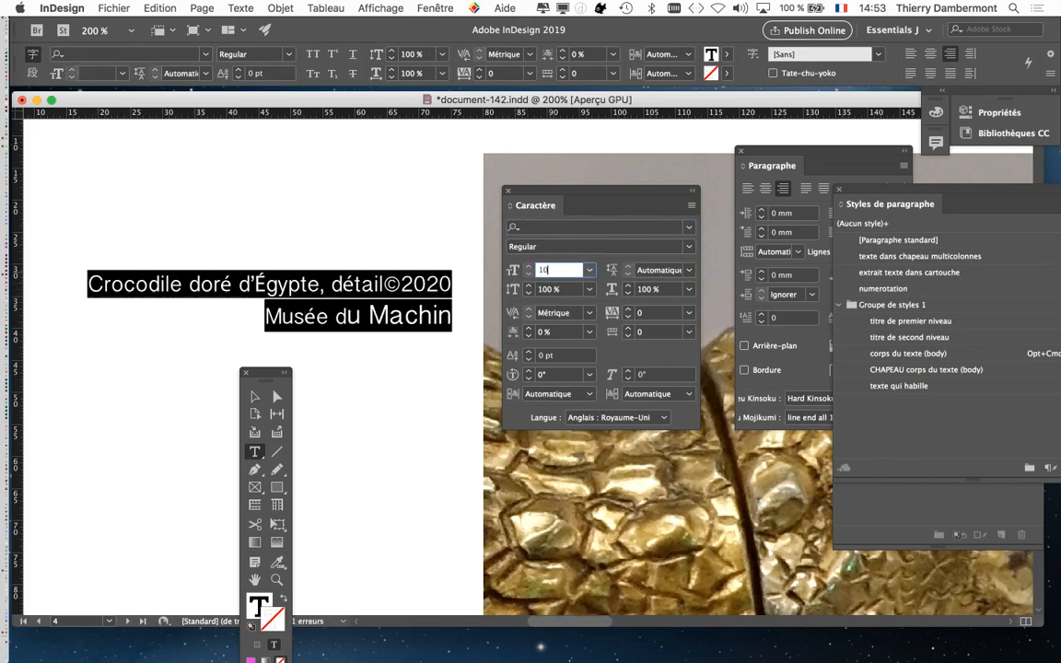
{"action": "key", "text": "Tab"}
Step: Break the line before "©2020 Musée du Machin" and switch to selecting the whole caption frame
{"action": "left_click", "coordinate": [383, 289]}
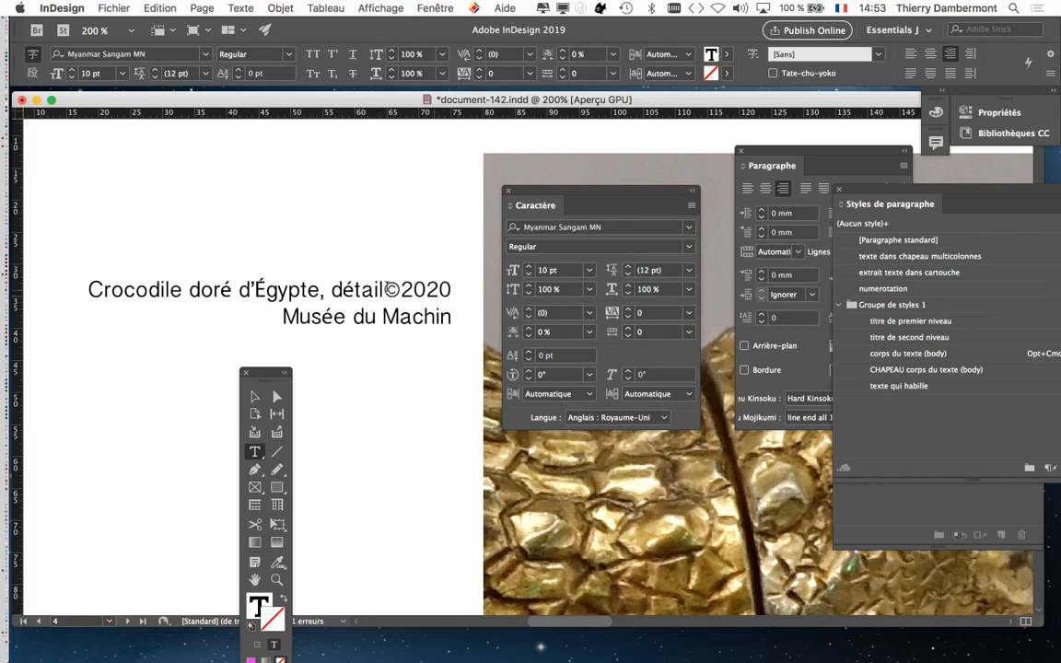
{"action": "left_click", "coordinate": [391, 290]}
{"action": "key", "text": "Return"}
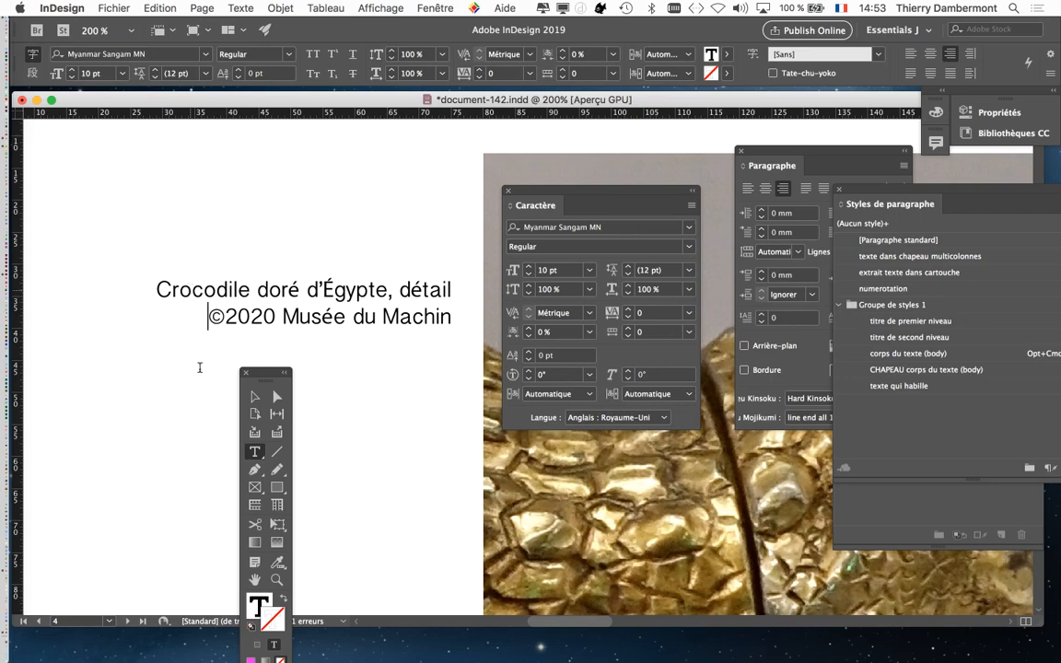
{"action": "key", "text": "Escape"}
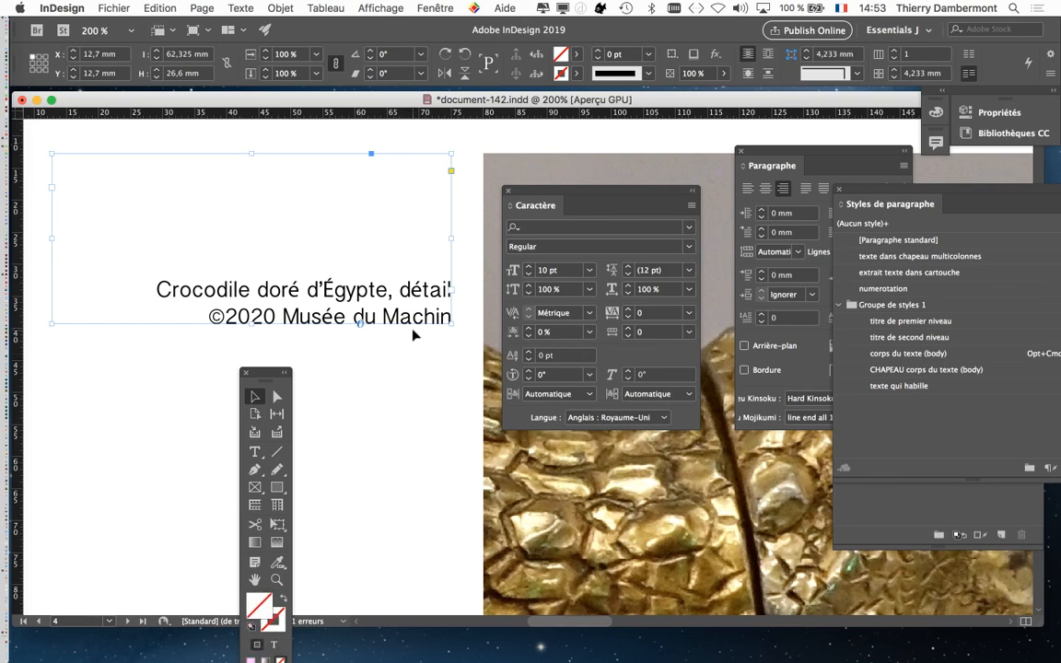